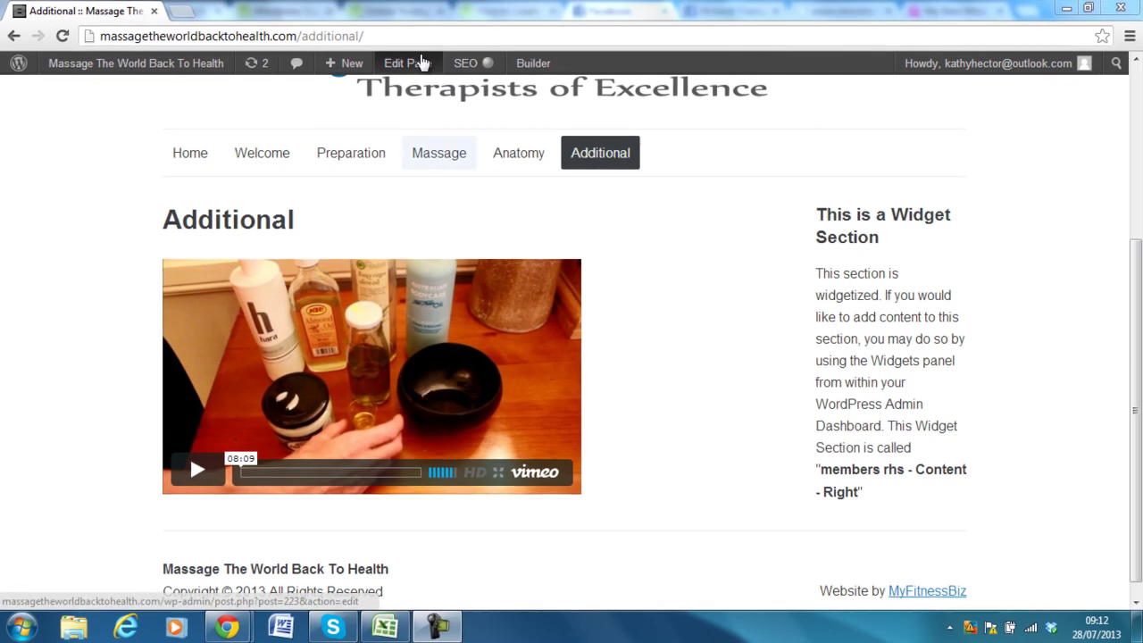
Open the Additional page for editing from the admin bar to show its Vimeo embed code.
click(424, 64)
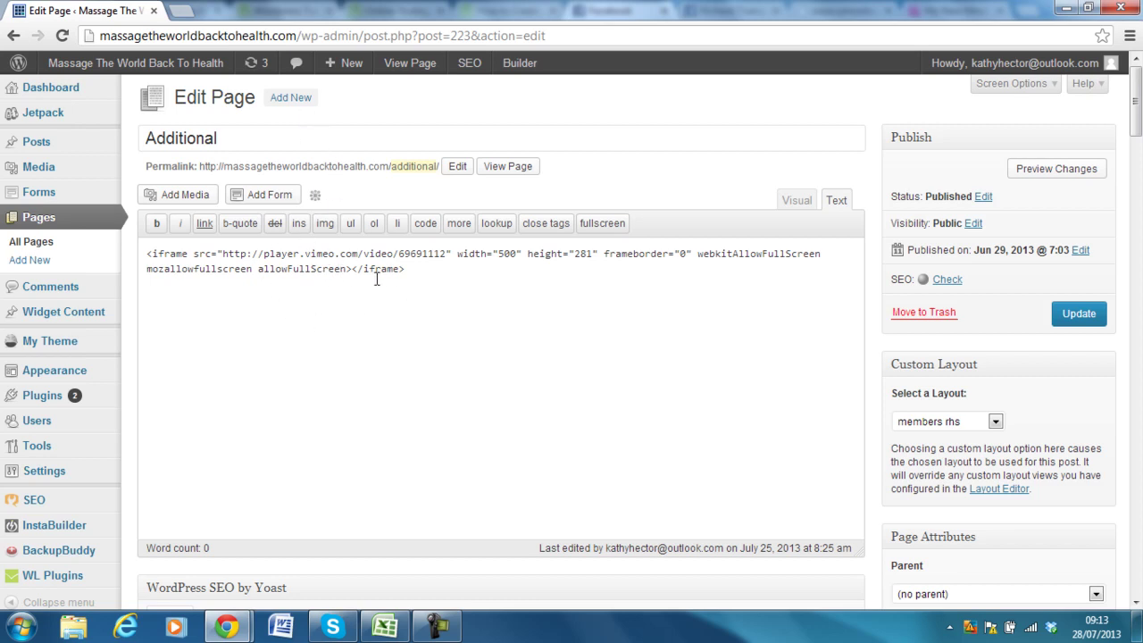
Start a new draft page titled 'Oils & Balms' and open the live site in another tab.
click(301, 104)
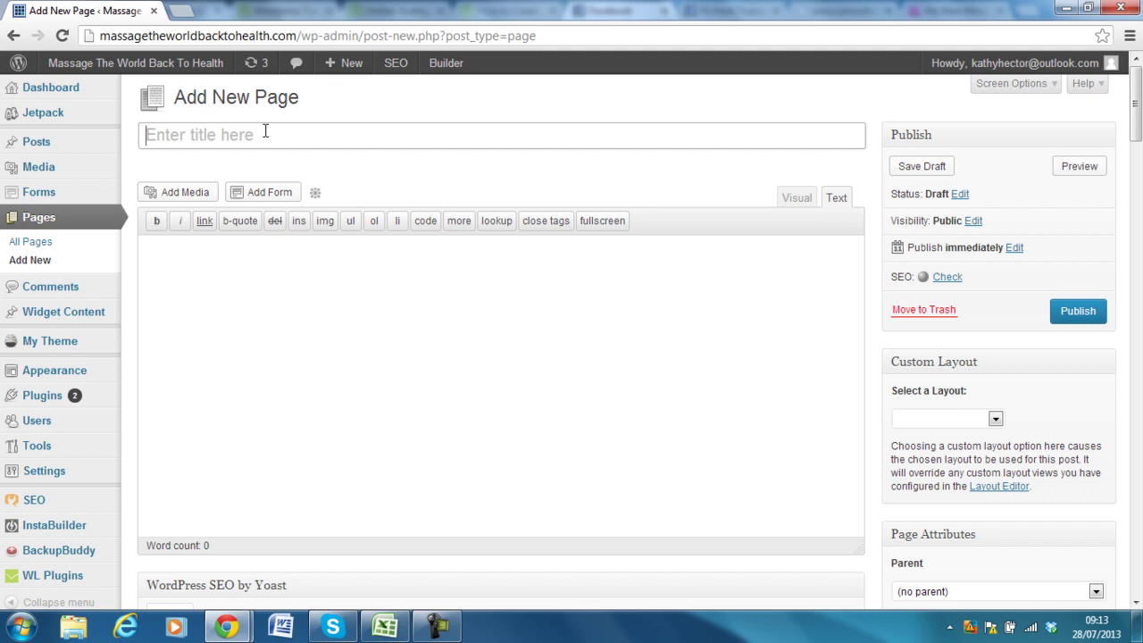
text(Oils)
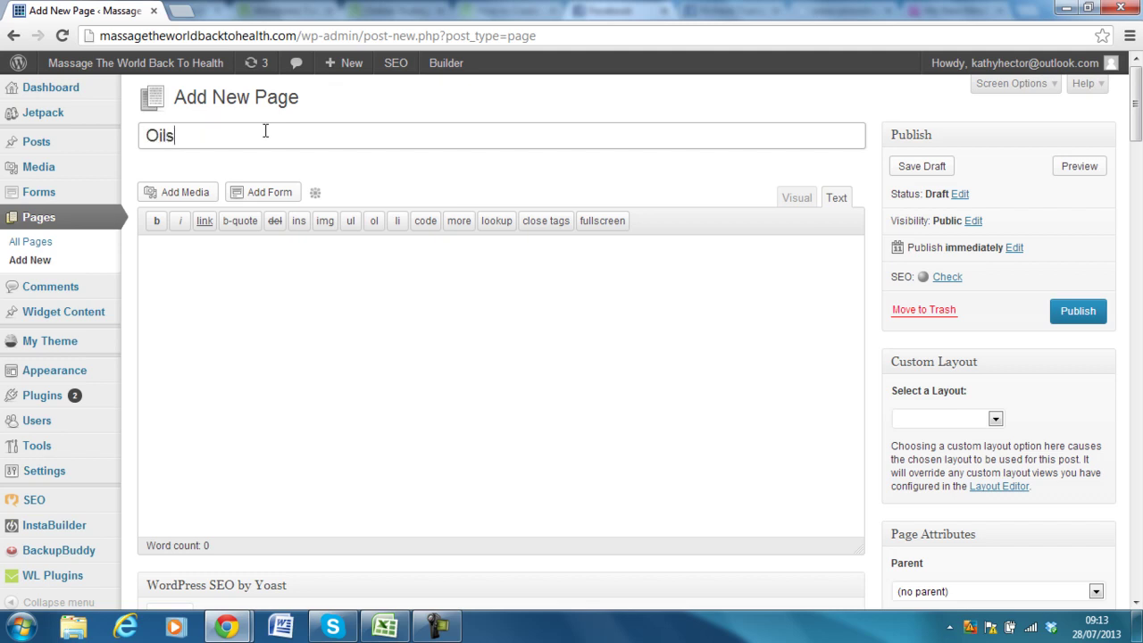
text( & Bal)
text(ms)
click(340, 301)
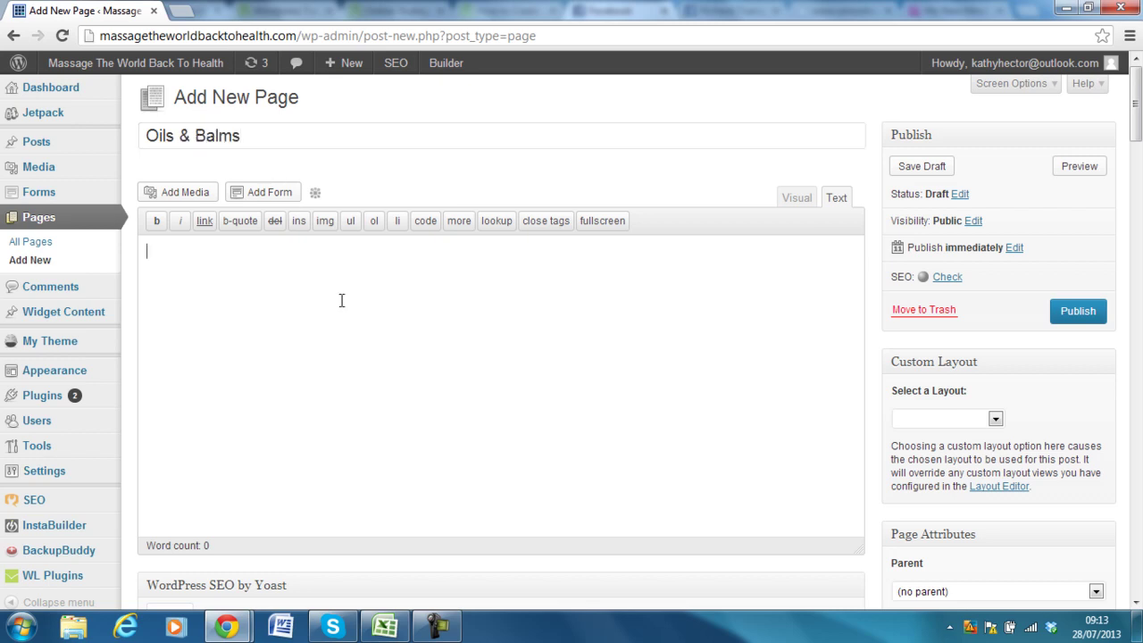
click(797, 196)
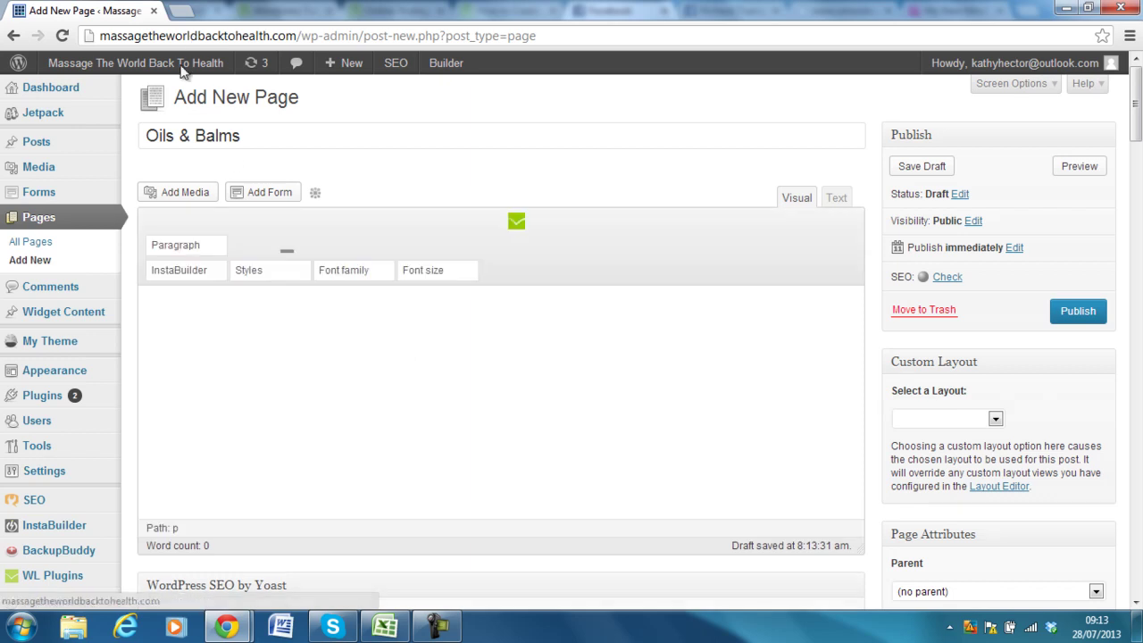
click(234, 331)
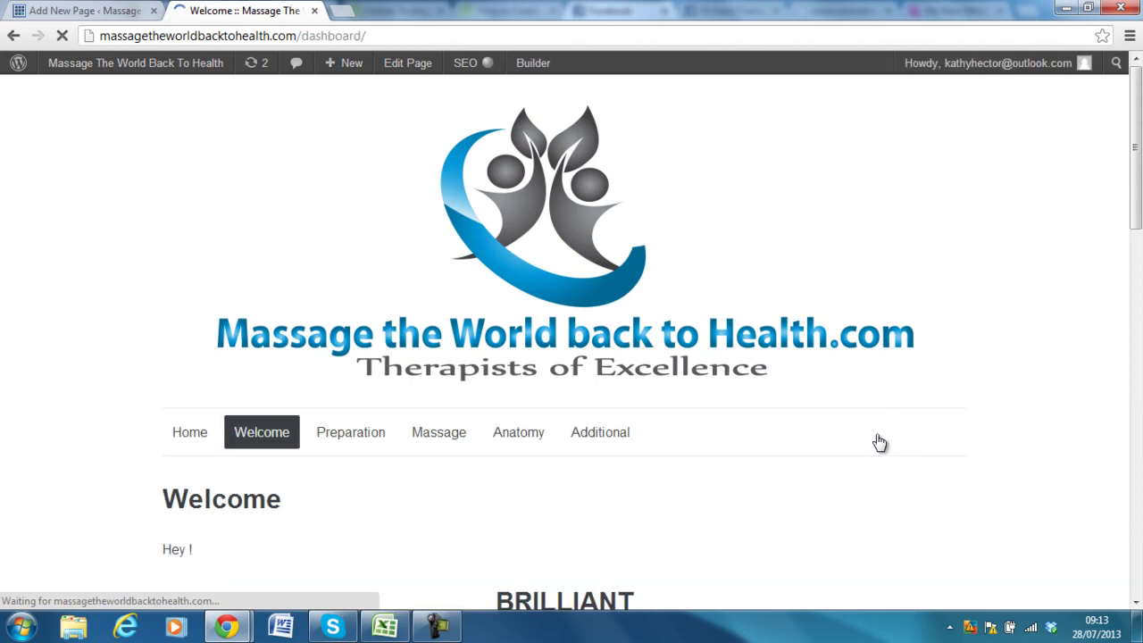
Copy the Additional page's full Vimeo iframe code from its Text view.
click(602, 443)
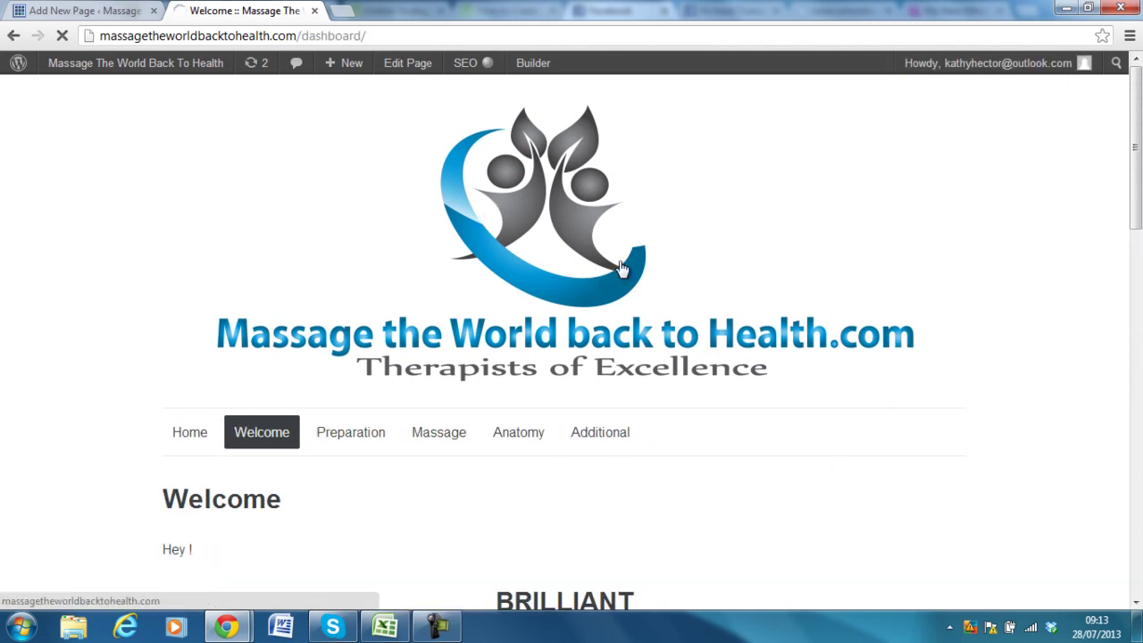
click(389, 69)
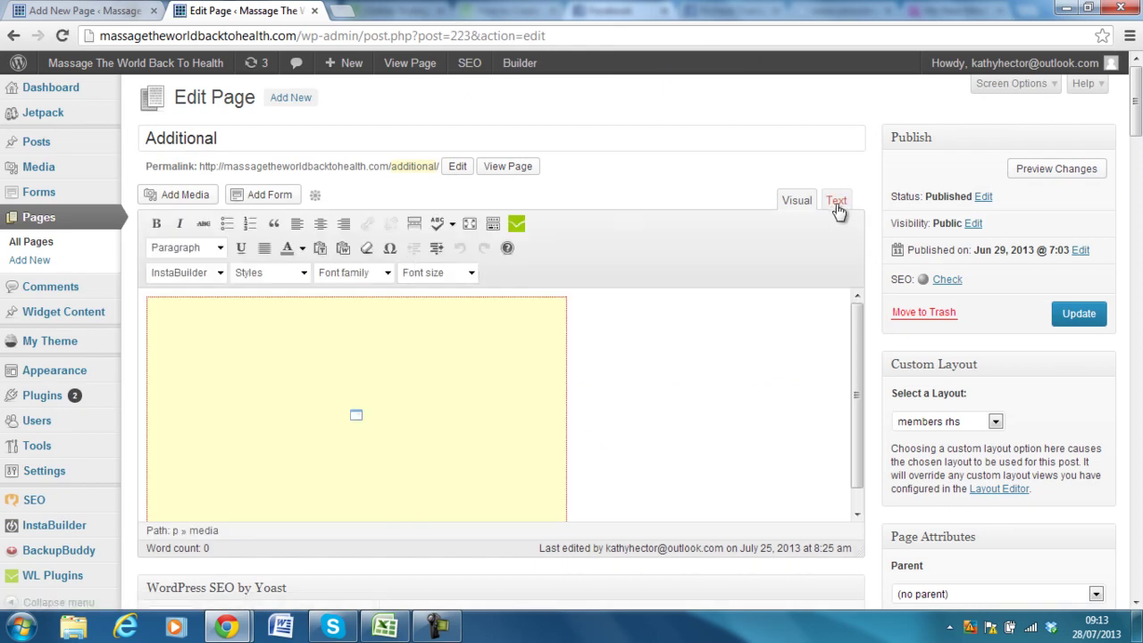
click(837, 202)
click(531, 282)
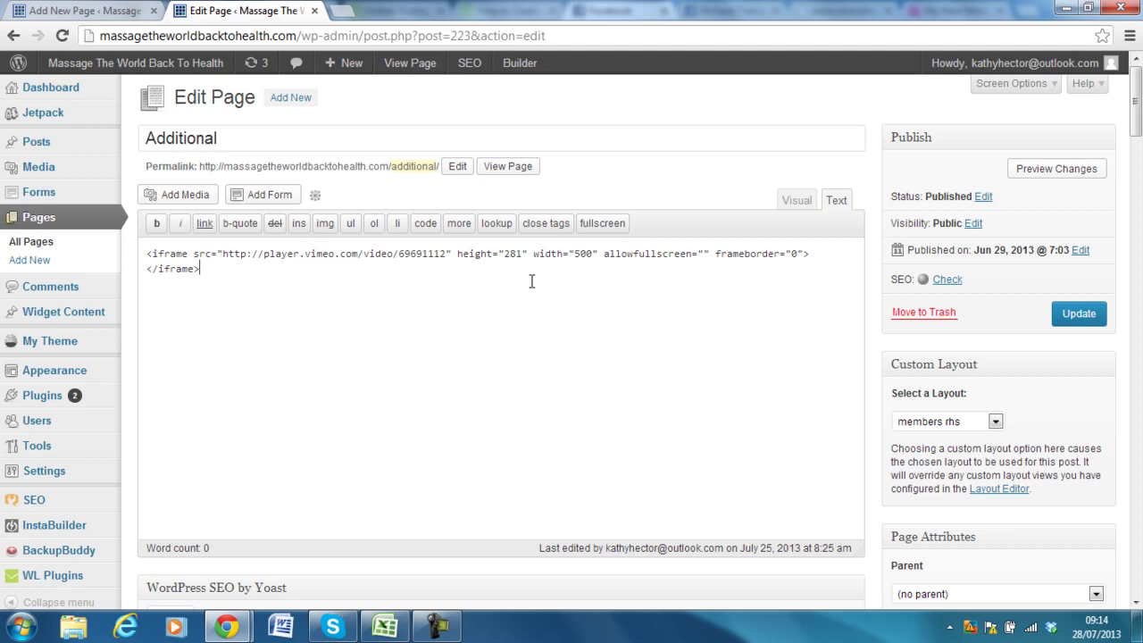
key(ctrl+a)
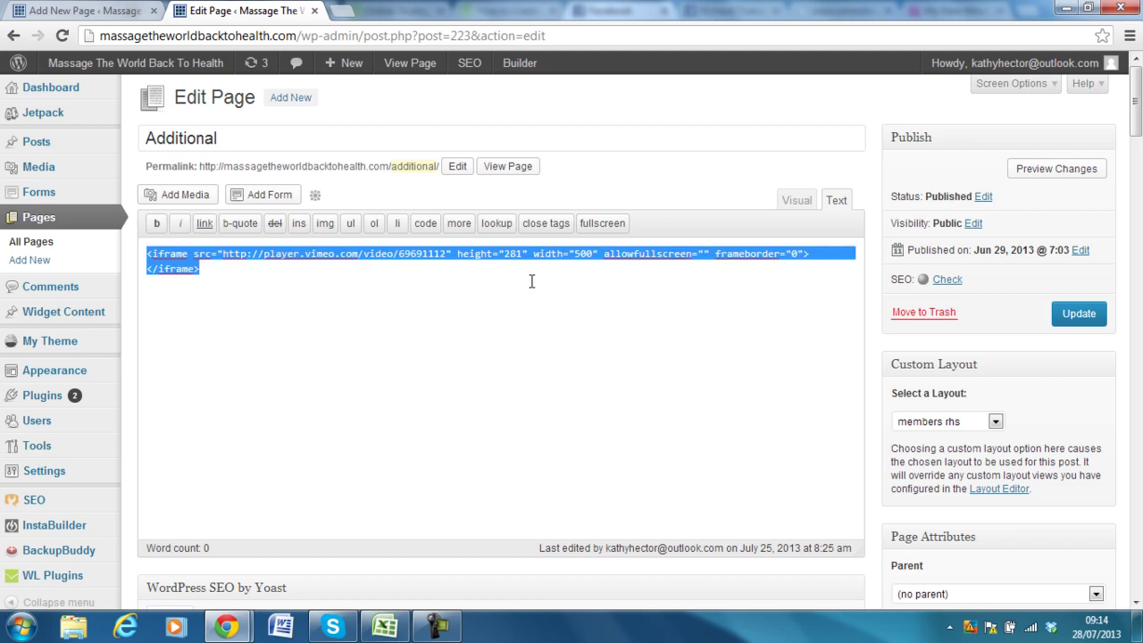
right_click(451, 254)
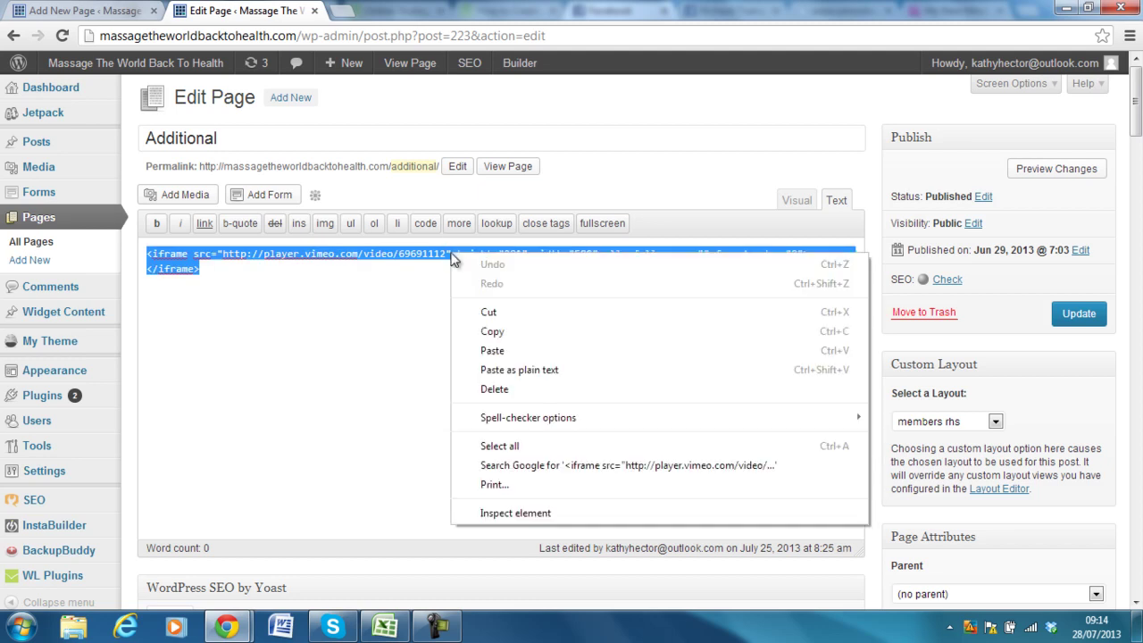
click(480, 327)
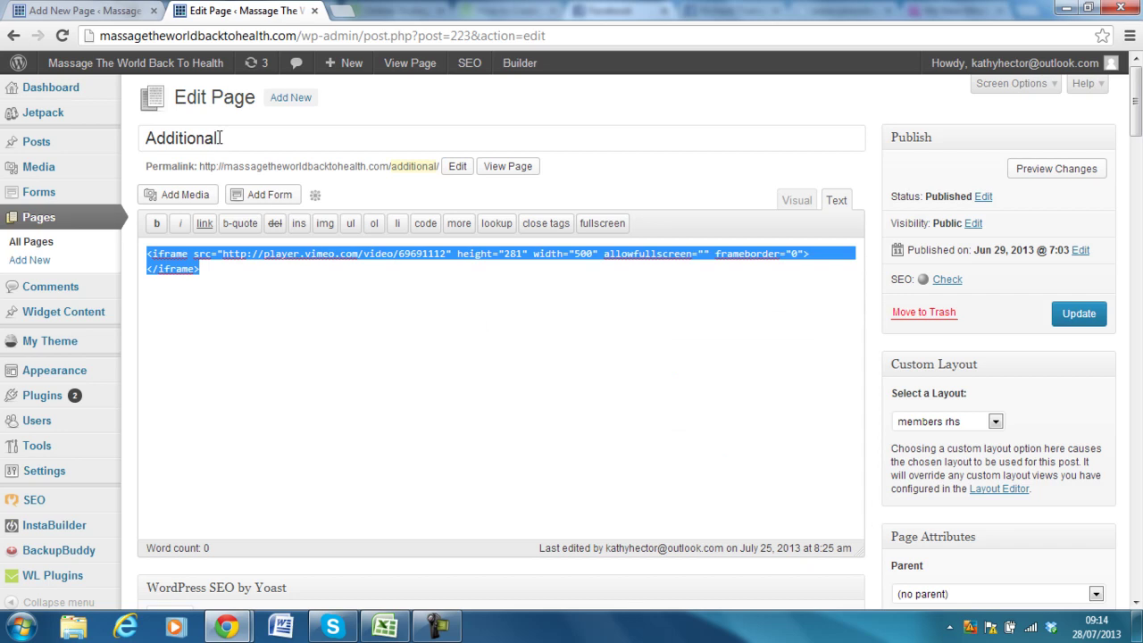
Paste the Vimeo iframe code into the Oils & Balms page's Text view and publish it.
click(80, 11)
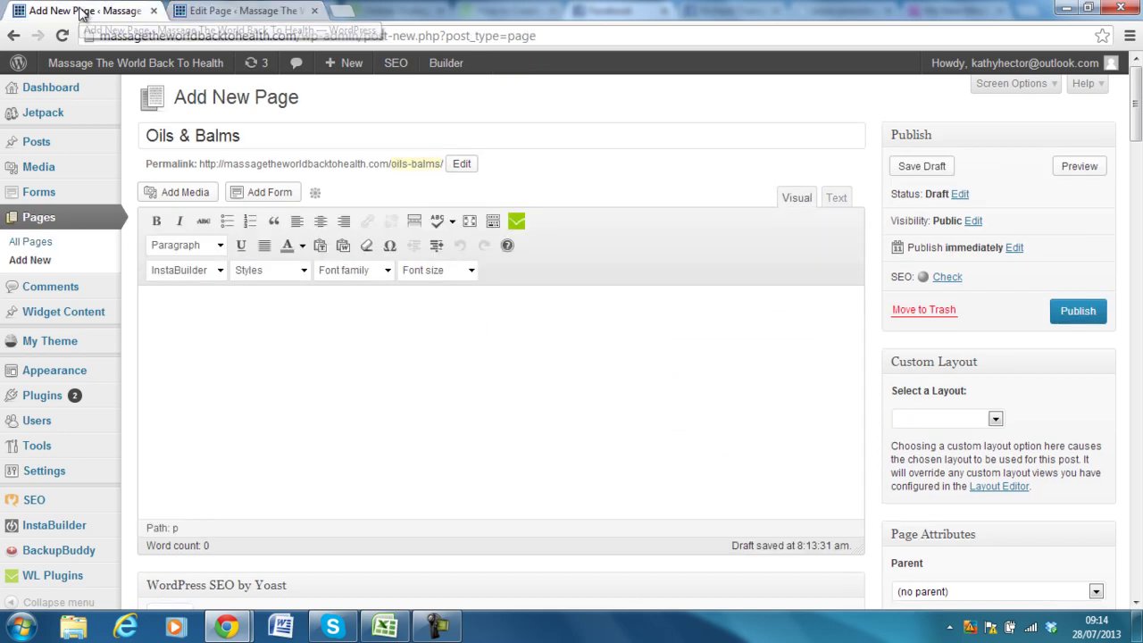
click(837, 198)
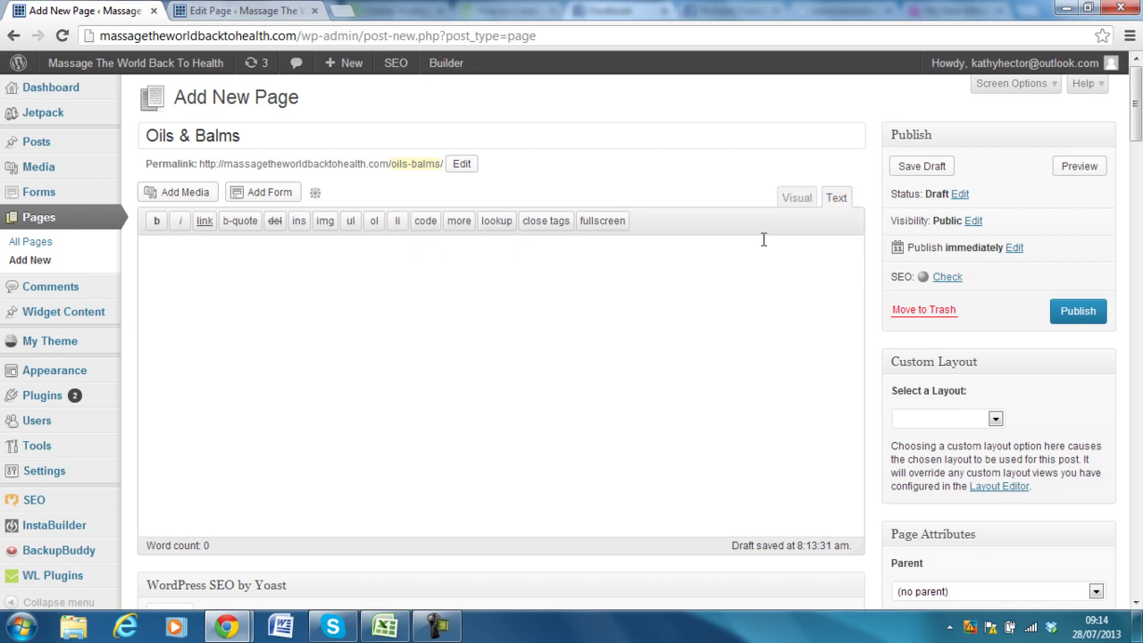
right_click(563, 314)
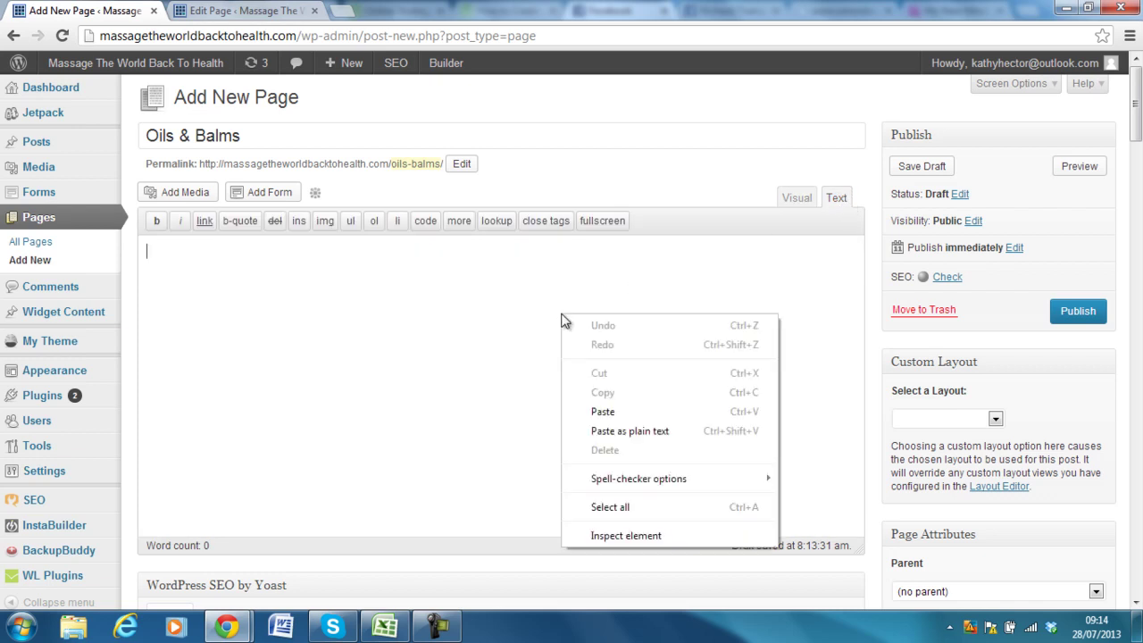
click(604, 410)
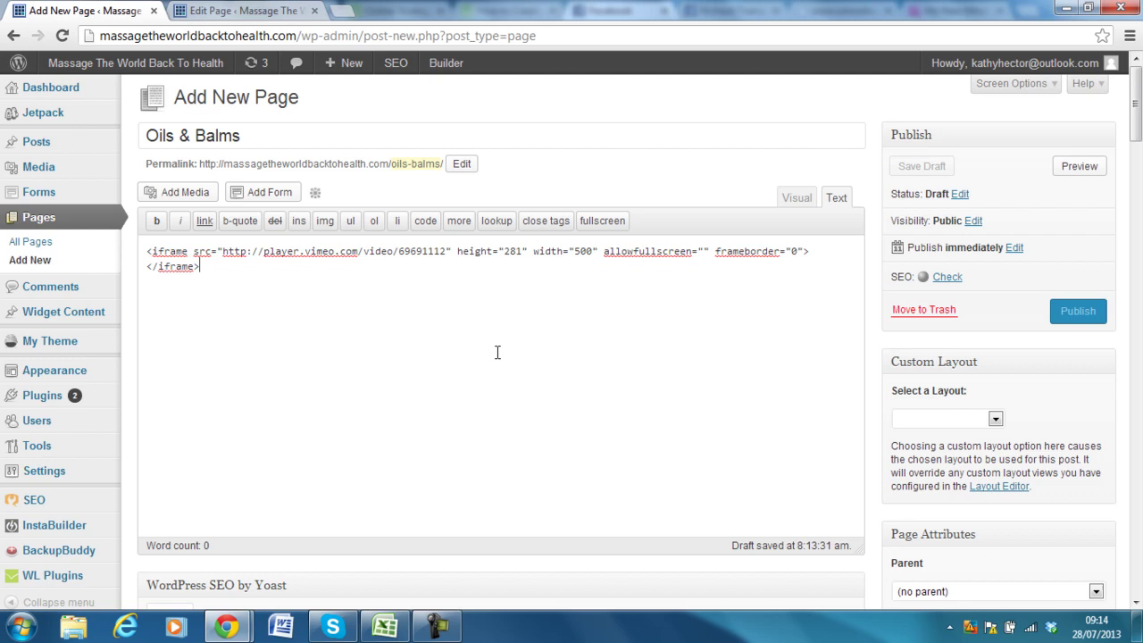
click(1083, 310)
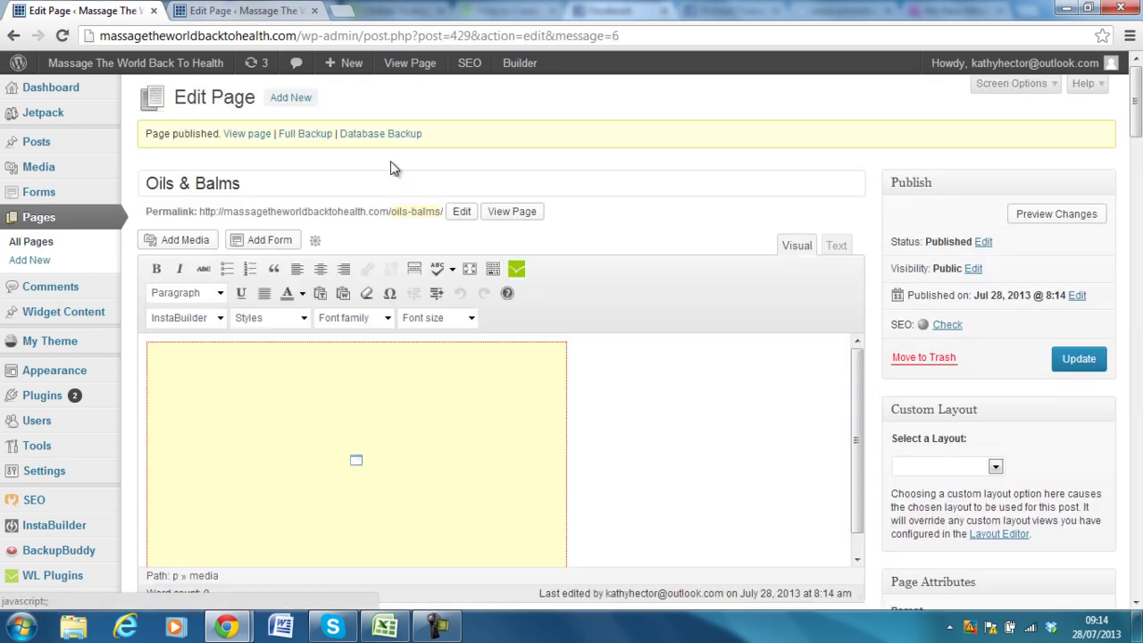
Open the published Oils & Balms page in a new tab, then play and pause its Vimeo video.
right_click(500, 214)
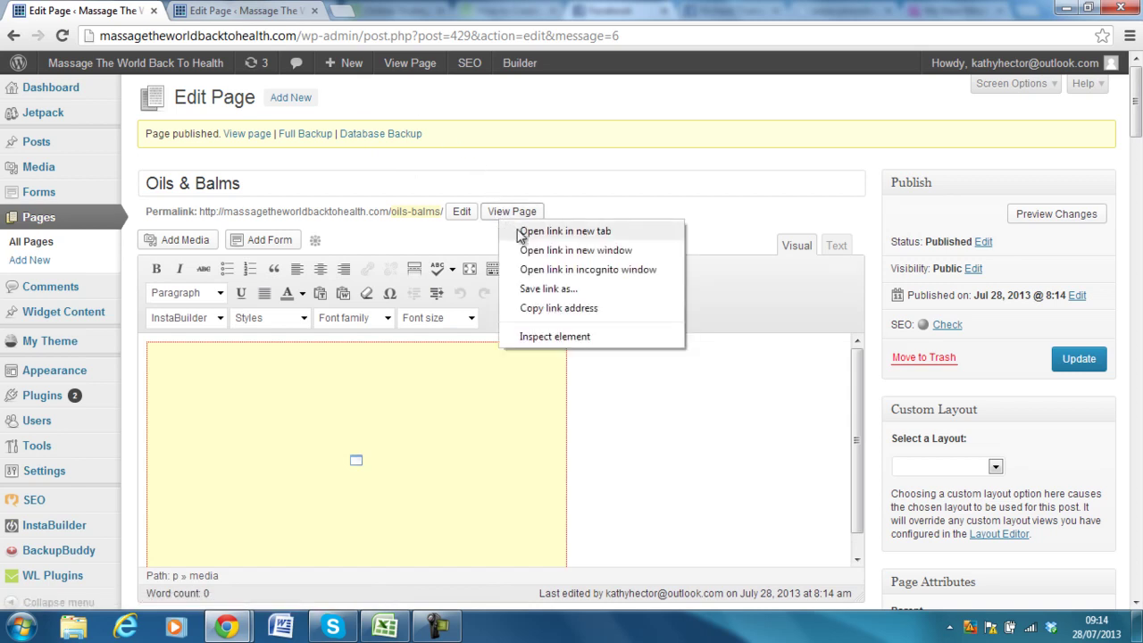
click(520, 232)
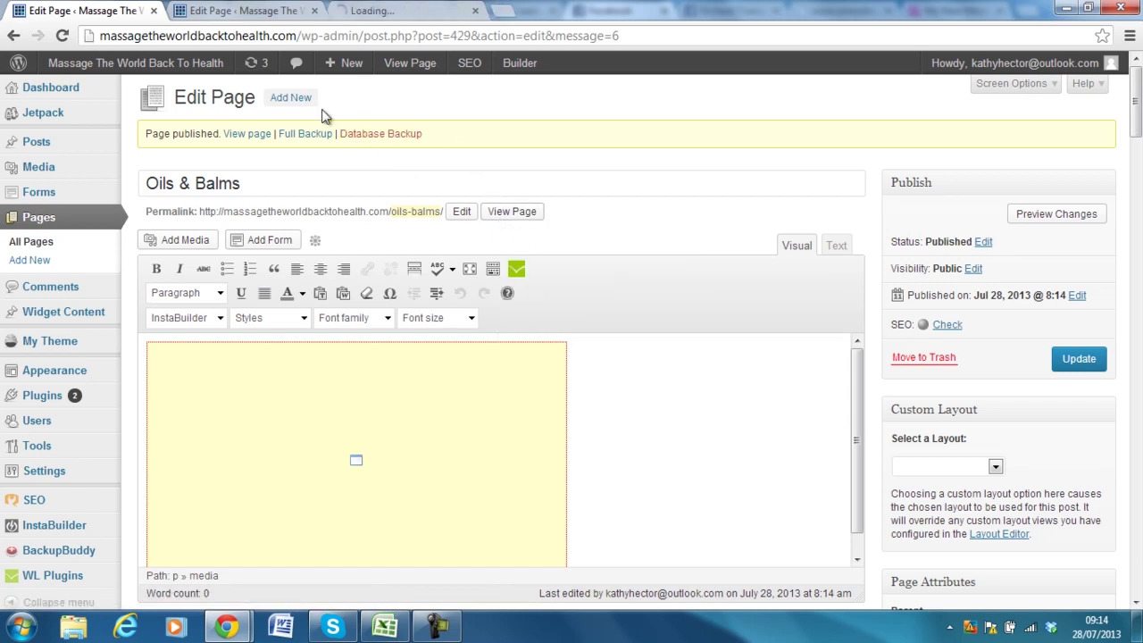
click(427, 9)
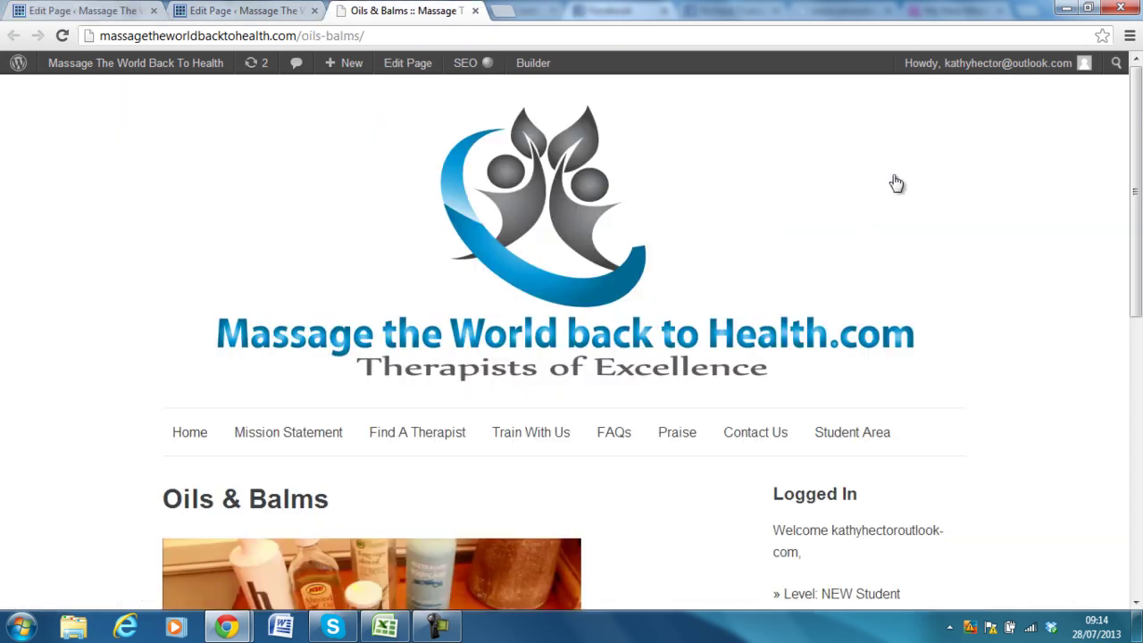
scroll(571, 339, down, 3)
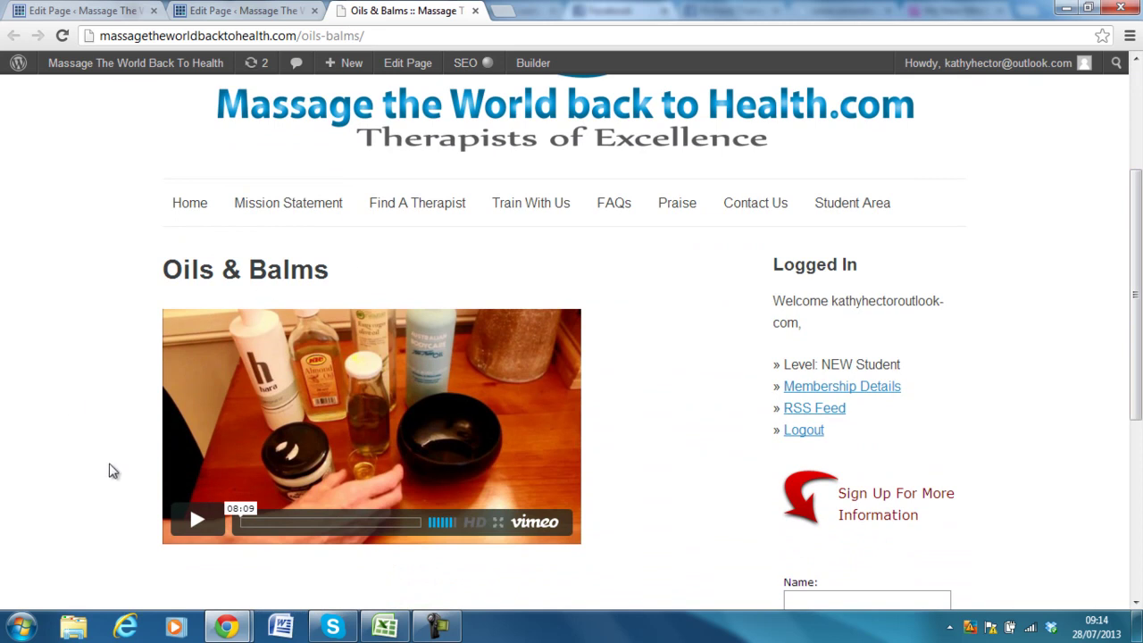
click(204, 516)
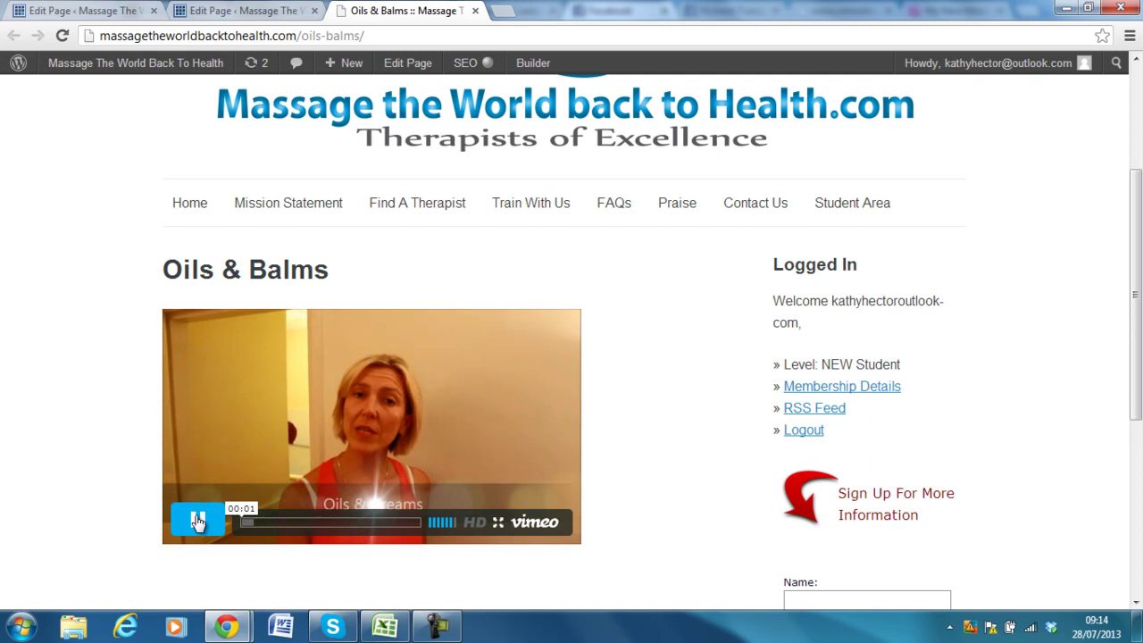
click(198, 522)
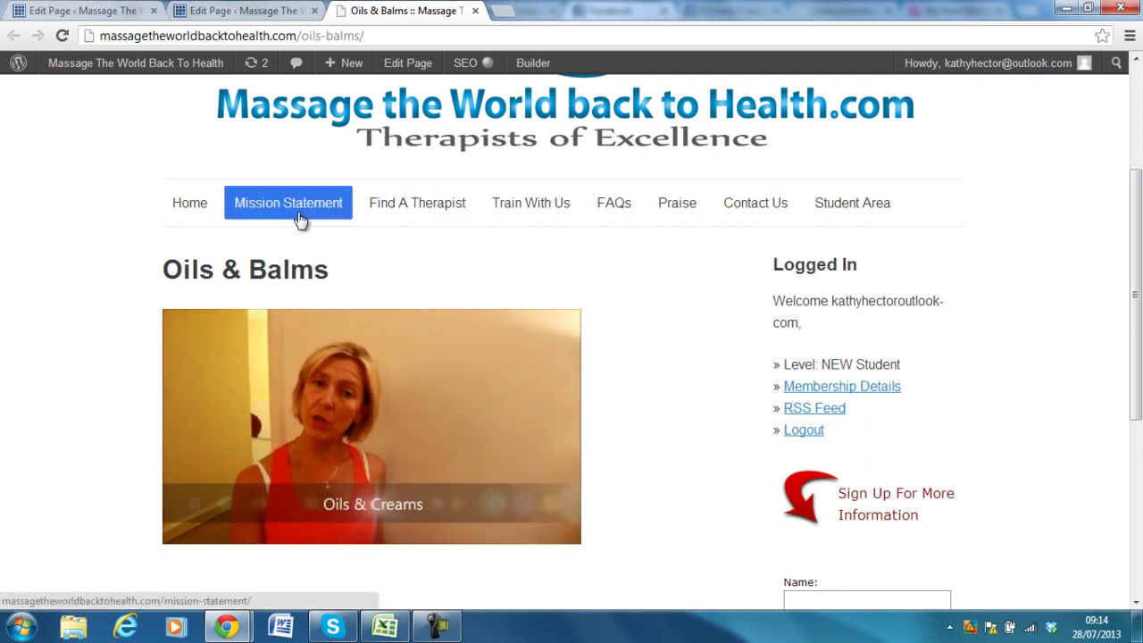
Delete the Vimeo iframe code from the Additional page and return to the Visual editor.
click(268, 17)
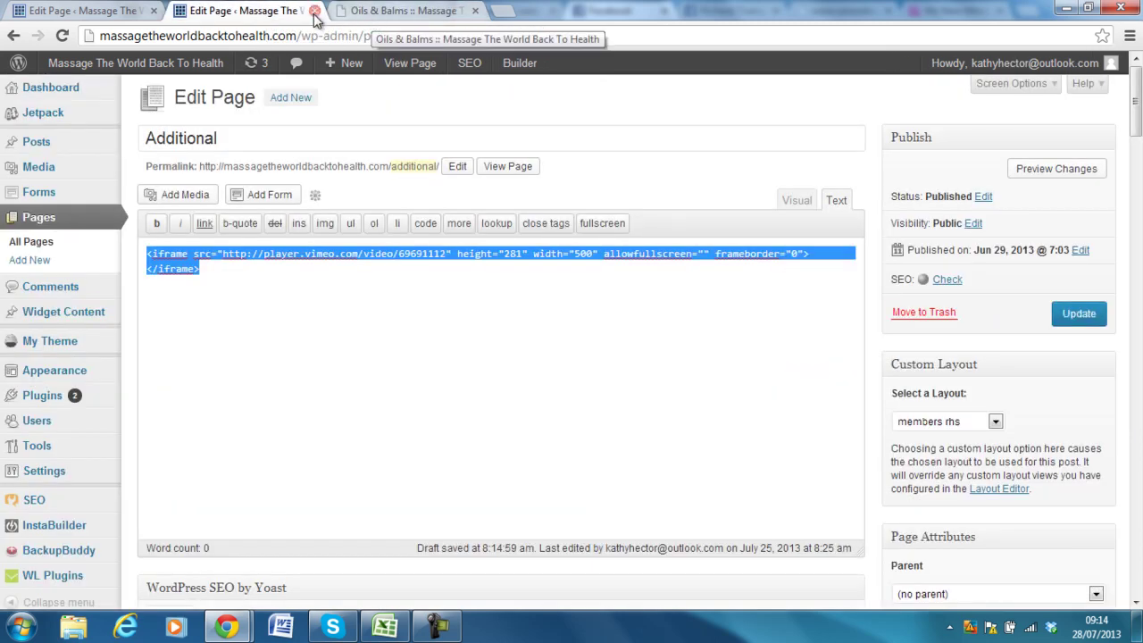
click(113, 10)
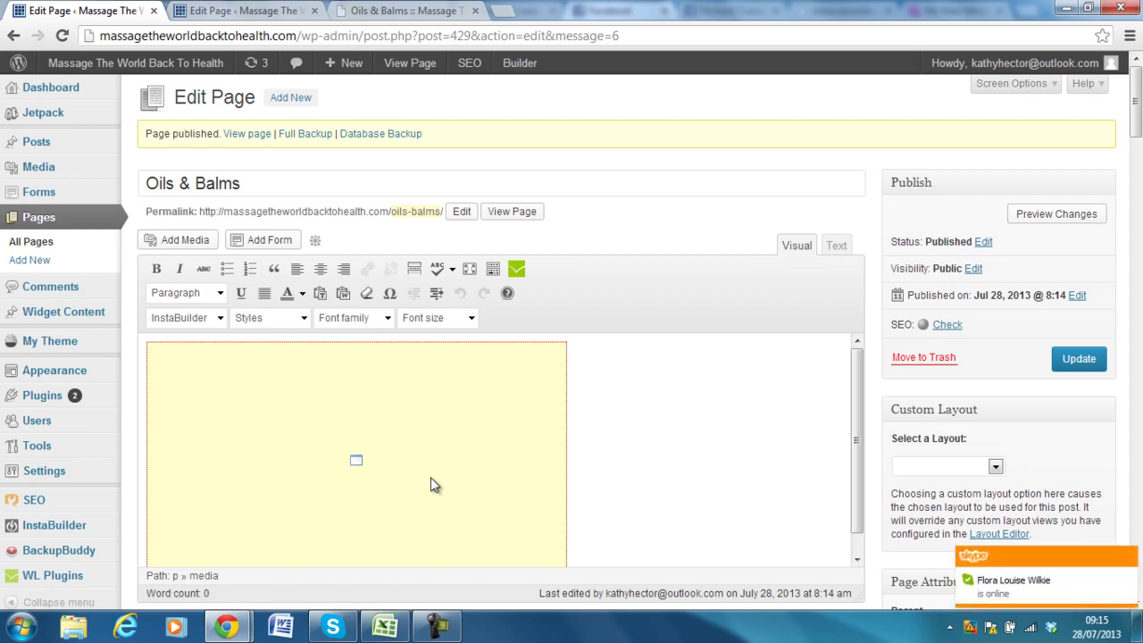
click(212, 20)
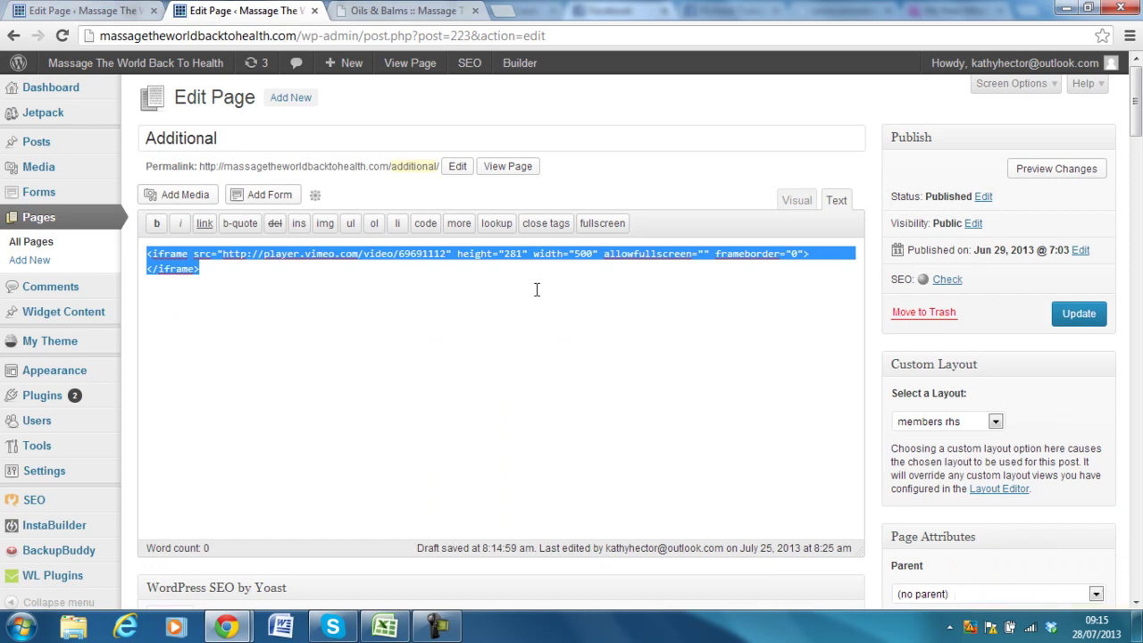
key(Delete)
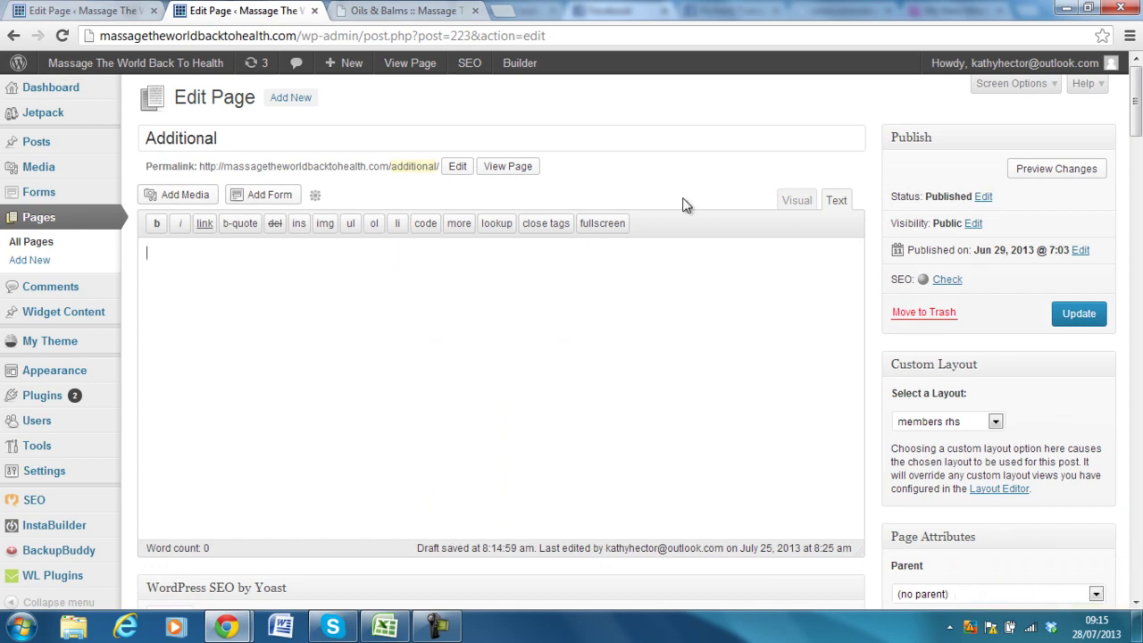
click(798, 202)
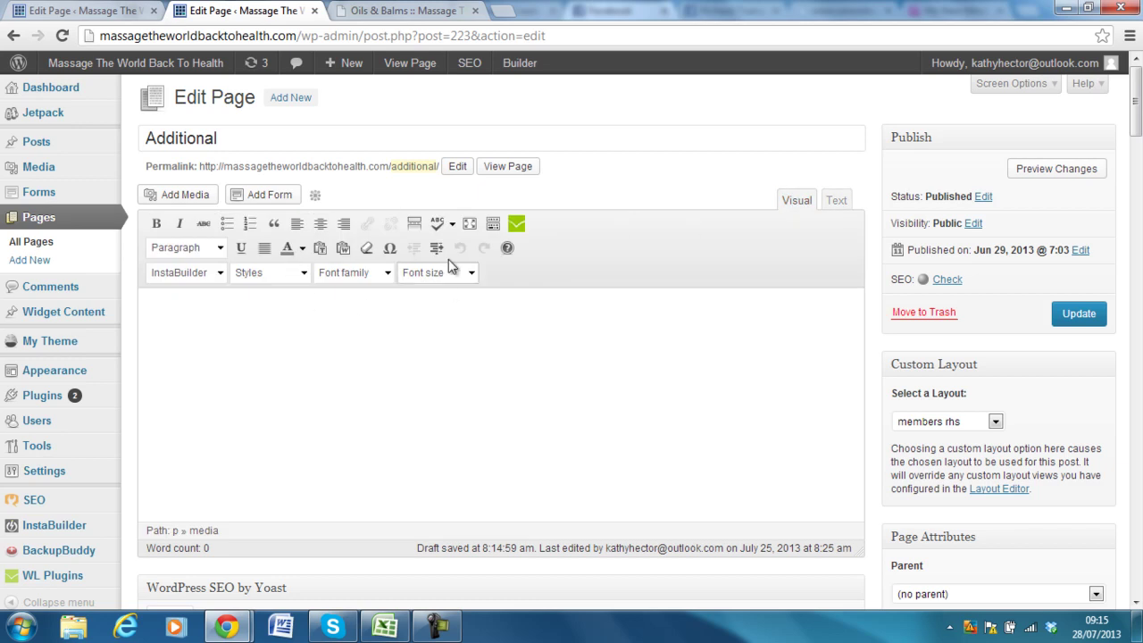
Type 'Oils & Creams' into the empty Additional page and format it as Heading 1.
click(295, 378)
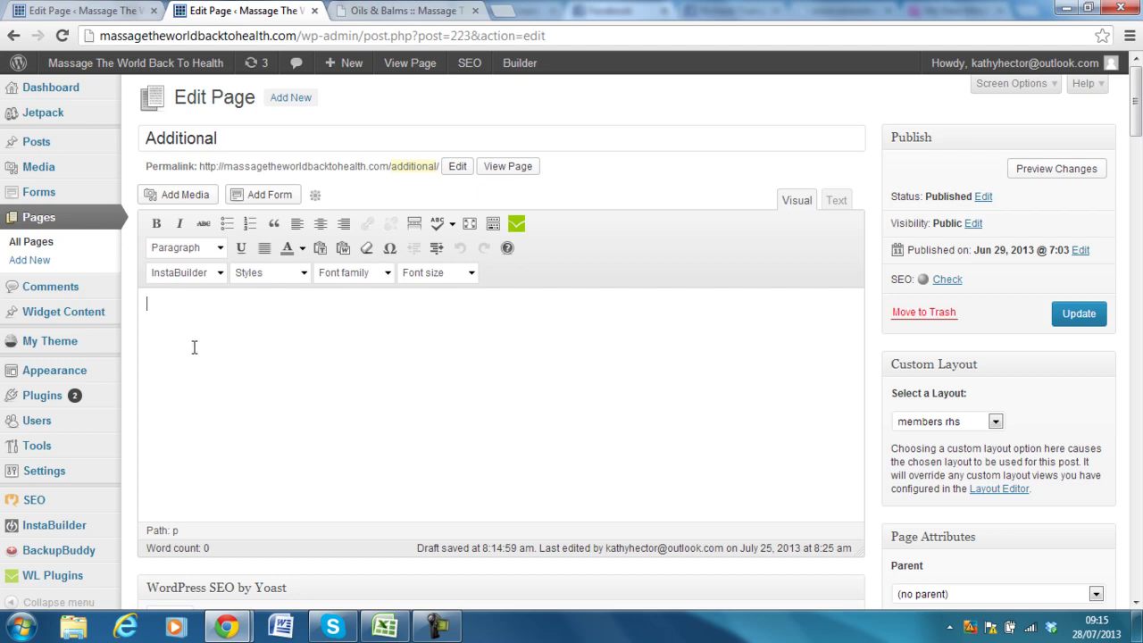
text(Oi)
text(ls &)
text( Crea)
text(ms)
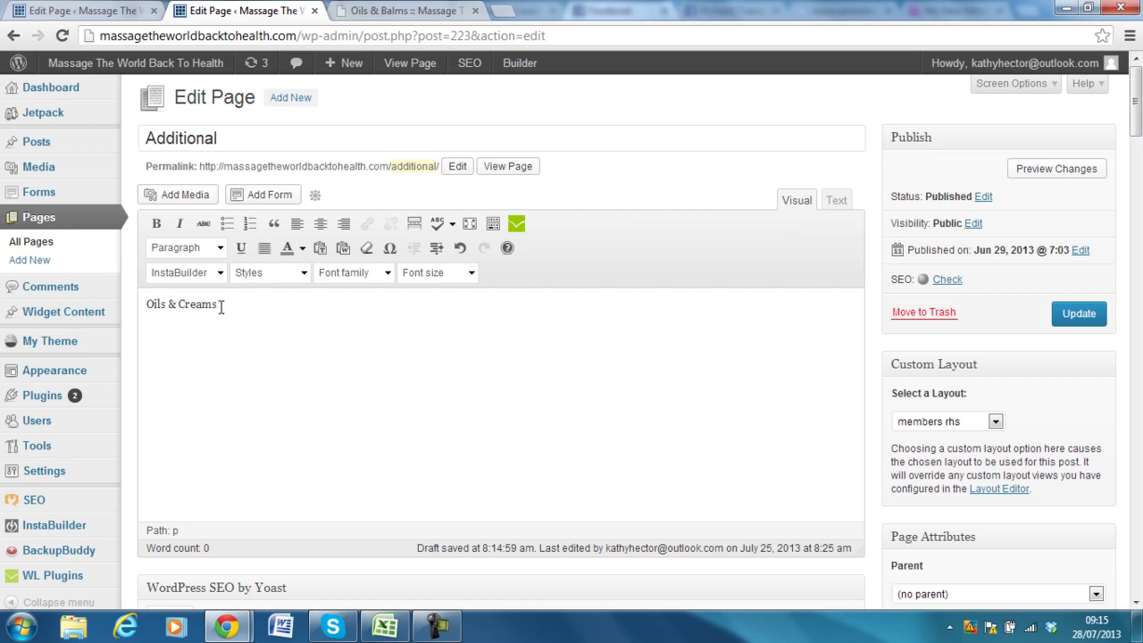
drag(220, 306, 148, 308)
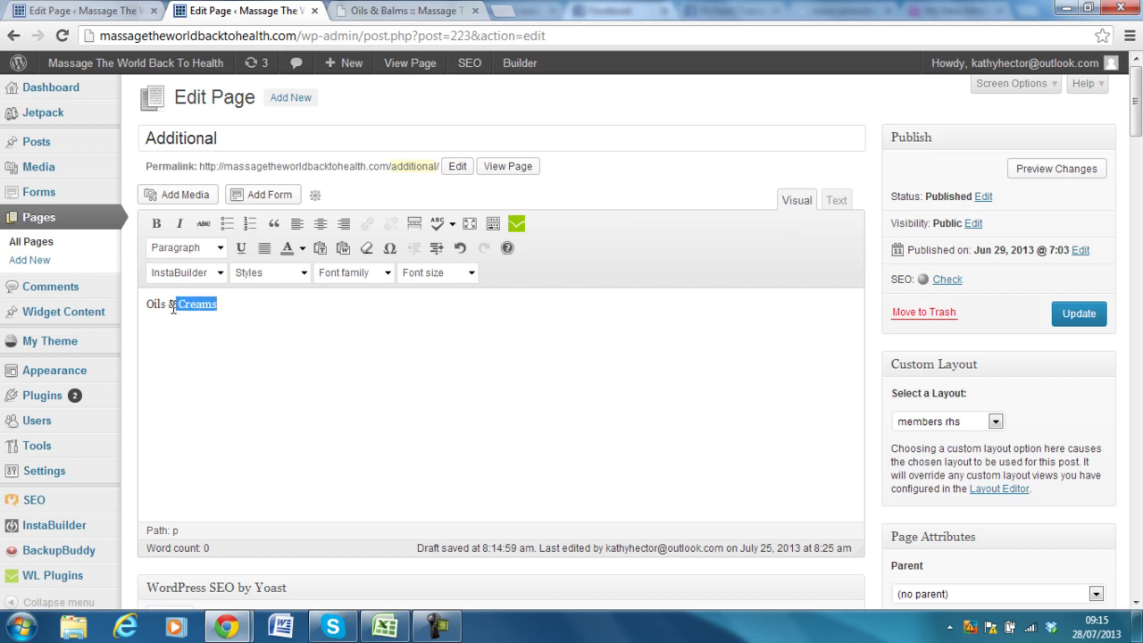
click(219, 250)
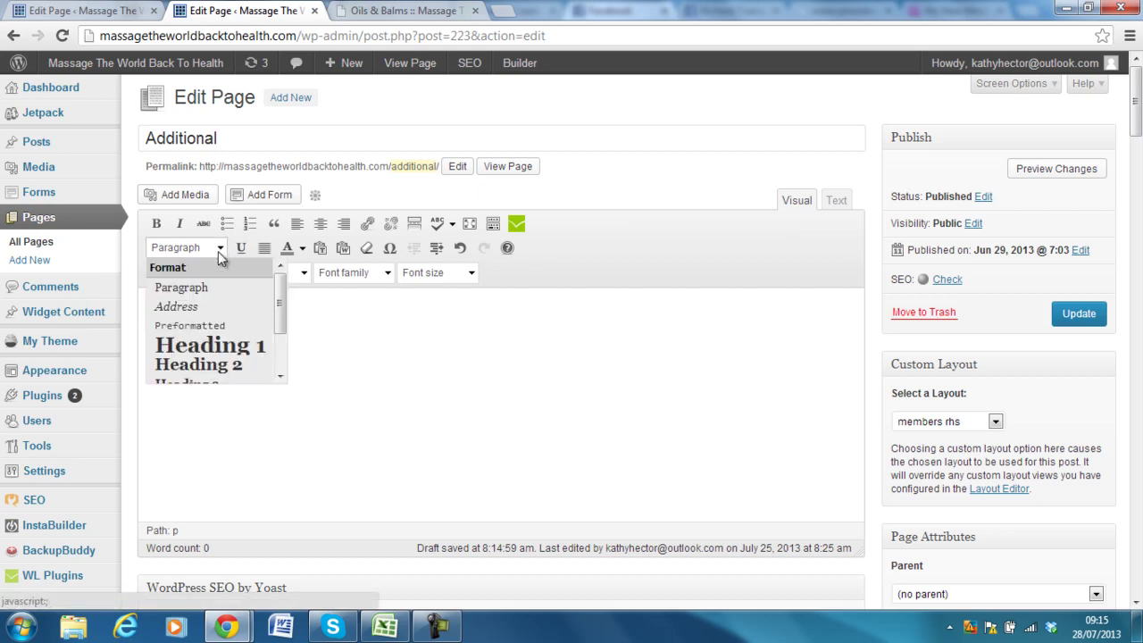
click(229, 346)
text(Oils & Creams)
click(263, 356)
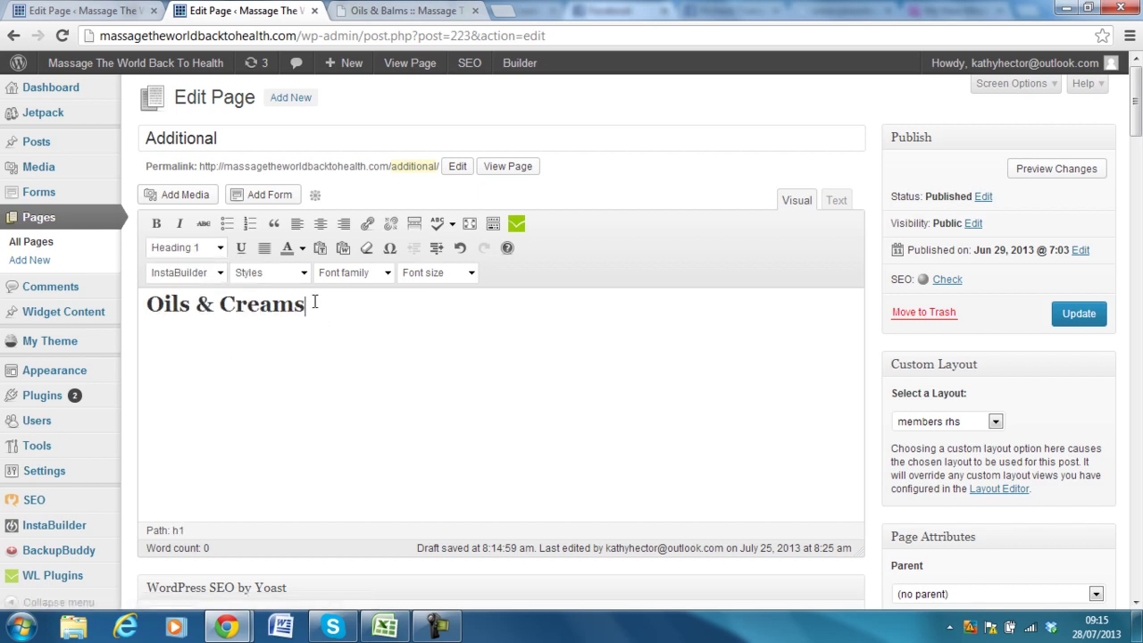
drag(312, 303, 143, 311)
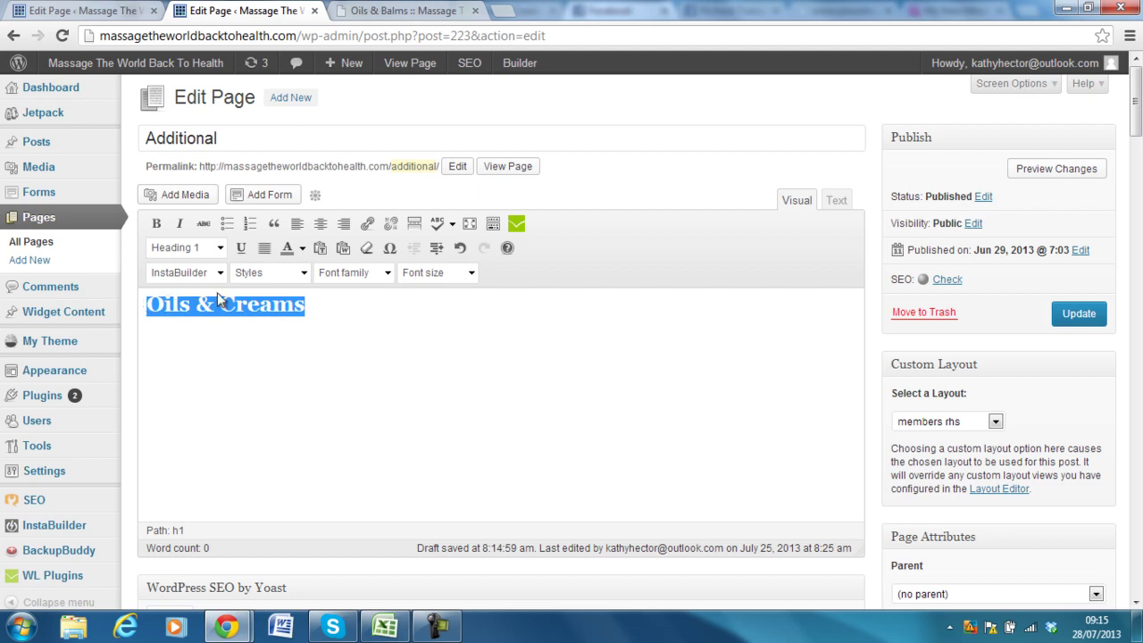
Link the heading to the existing Oils & Balms page, changing the link title to 'Oils & Creams'.
click(367, 224)
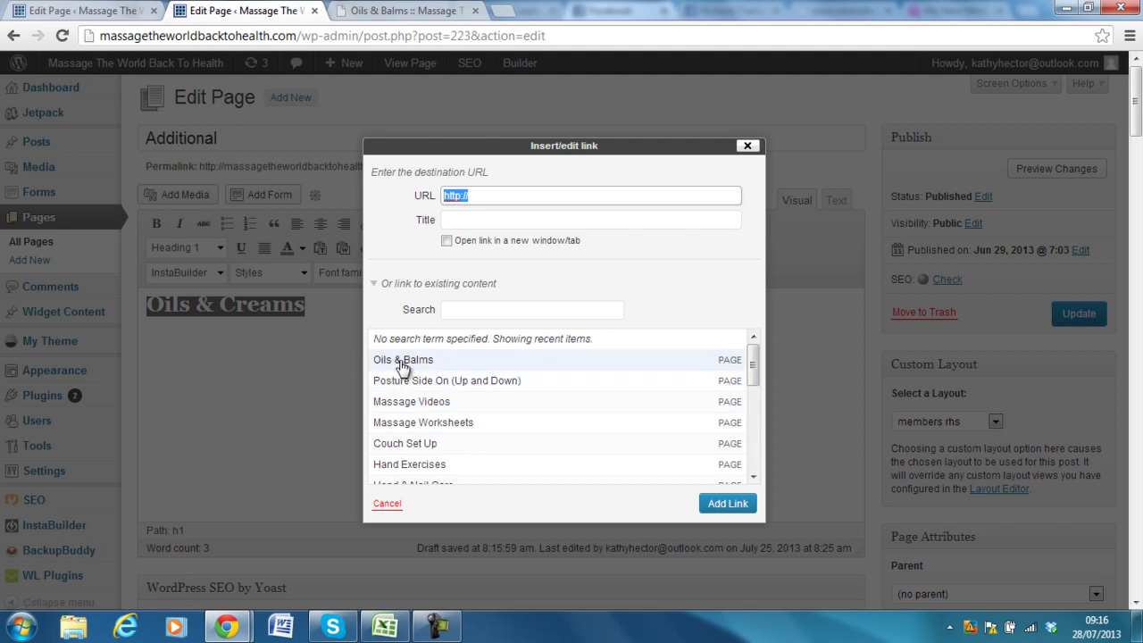
click(412, 367)
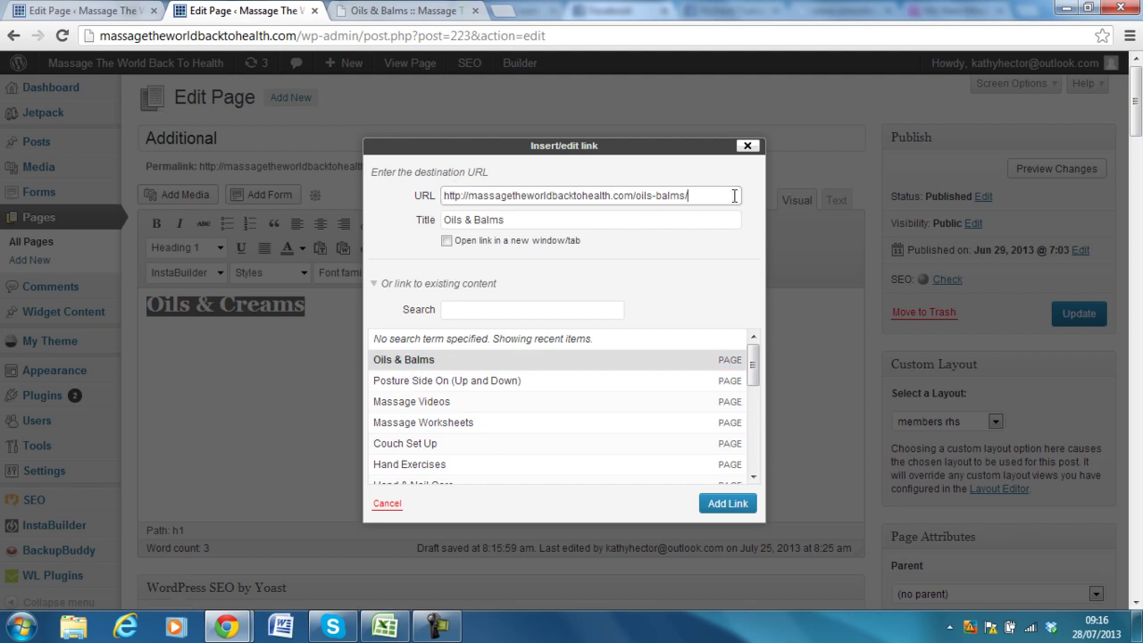
click(505, 224)
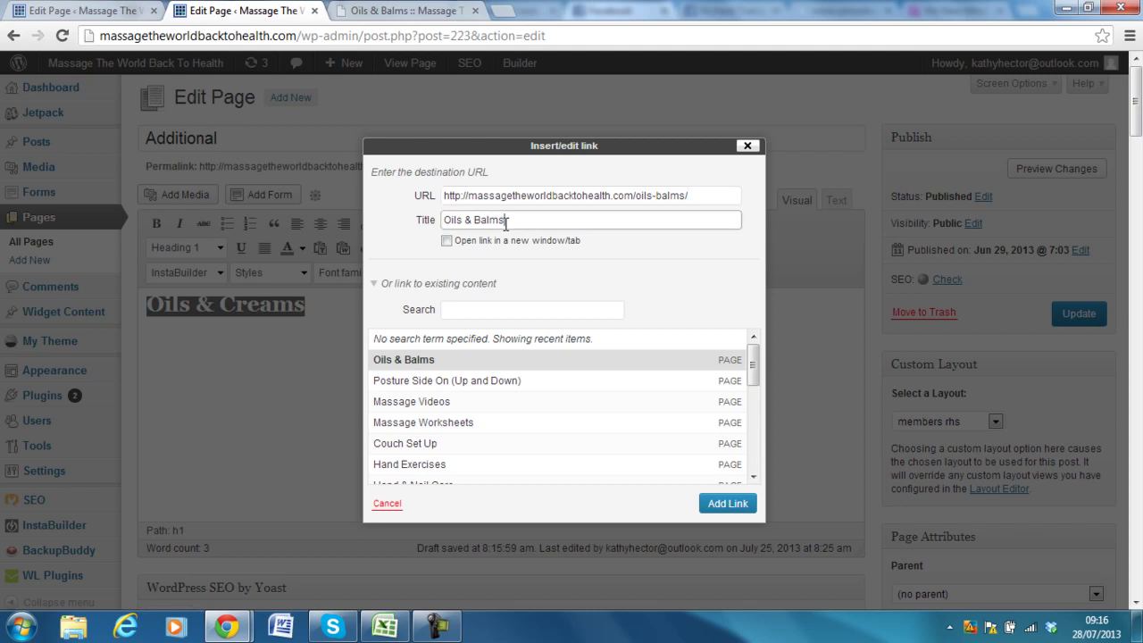
key(BackSpace)
key(BackSpace)
key(BackSpace)
text(Crea)
text(ms)
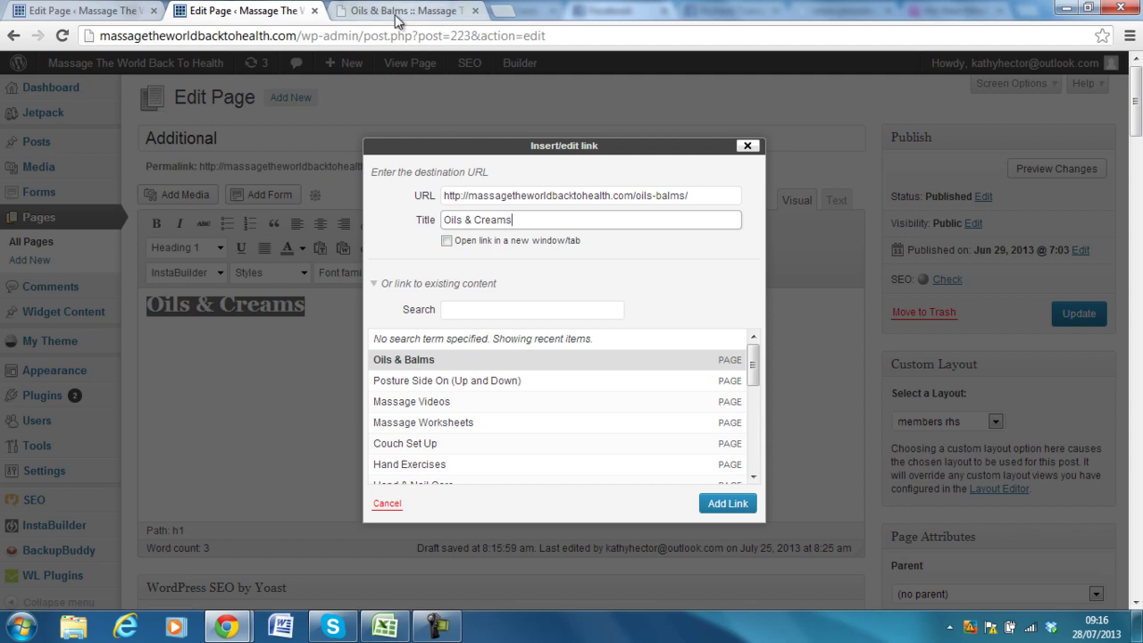
click(479, 252)
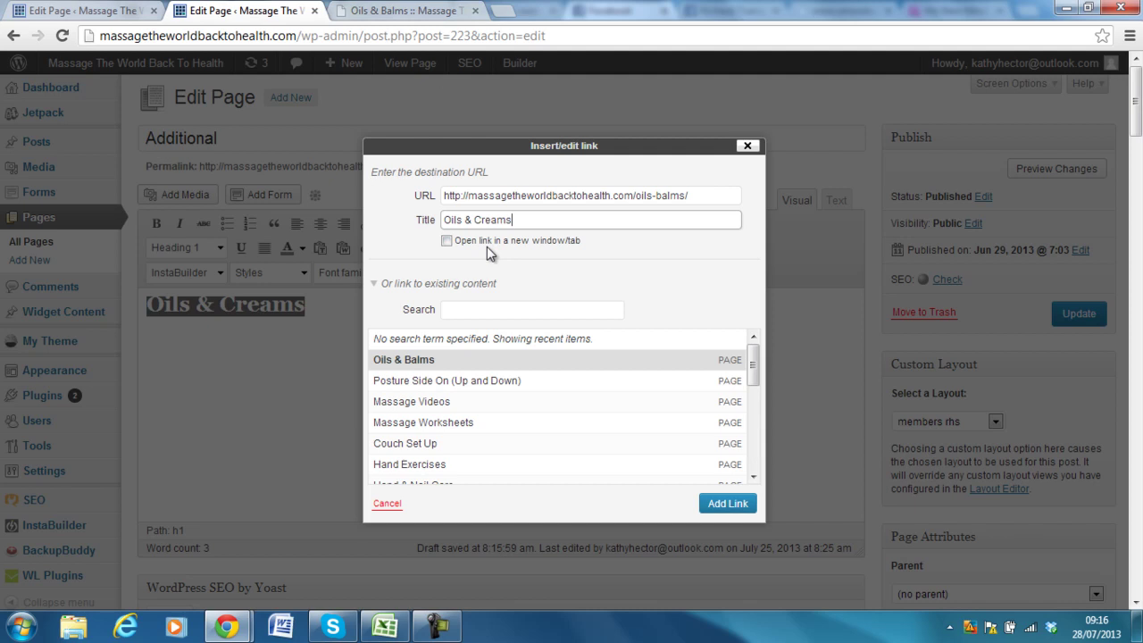
click(729, 504)
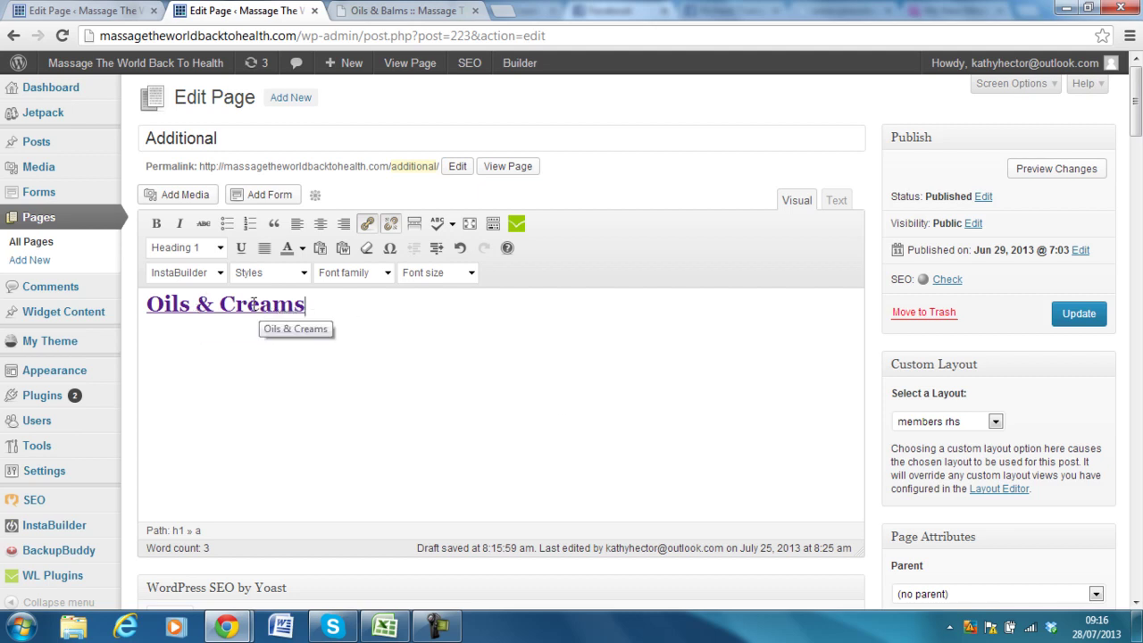
Update the Additional page and open the live page in a new tab.
click(1071, 314)
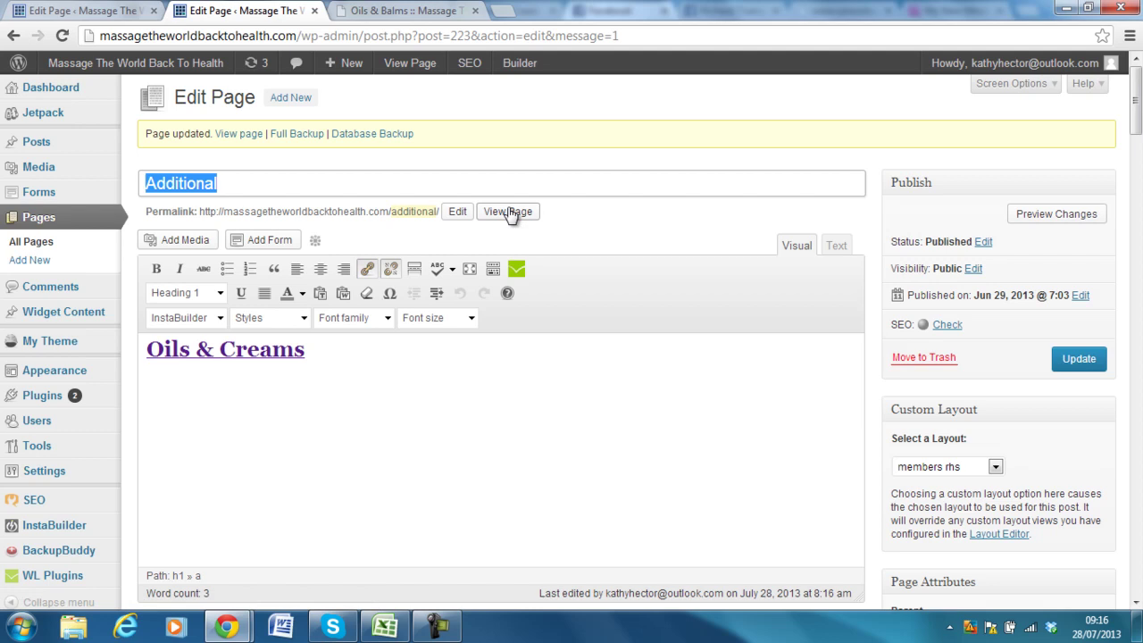
right_click(509, 212)
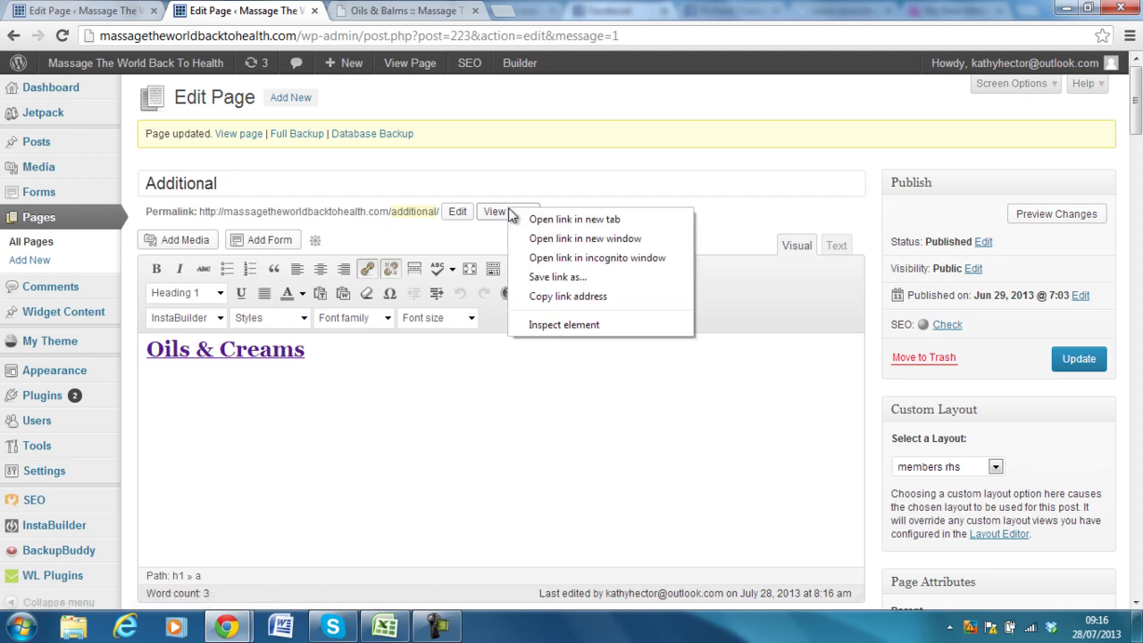
click(529, 221)
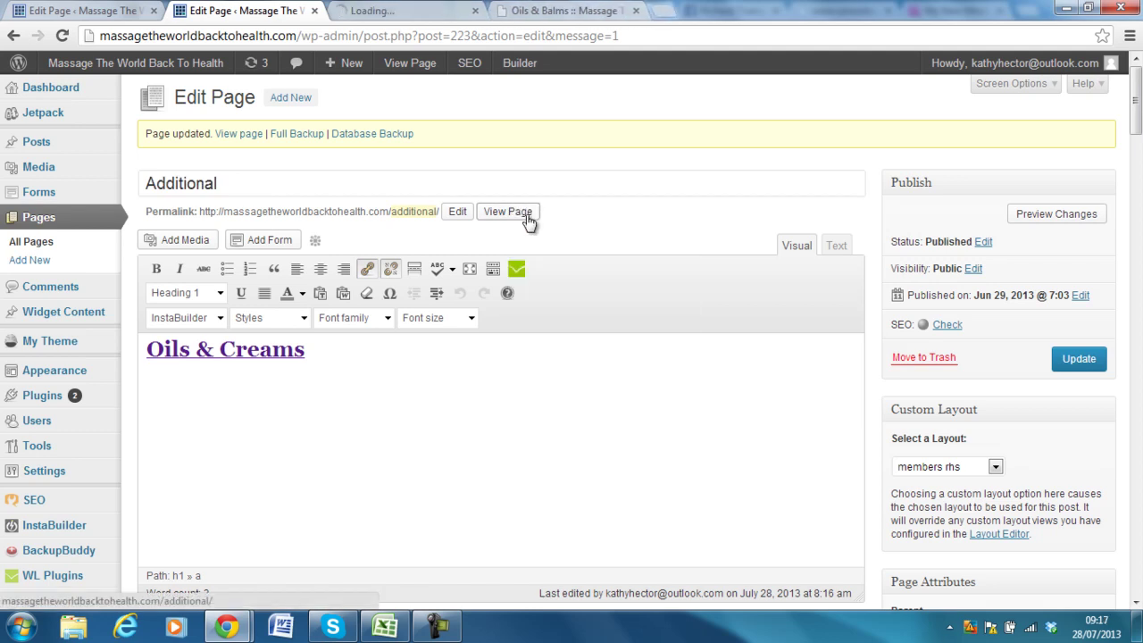
Click the live 'Oils & Creams' link to reach Oils & Balms, then play and pause its video.
click(362, 13)
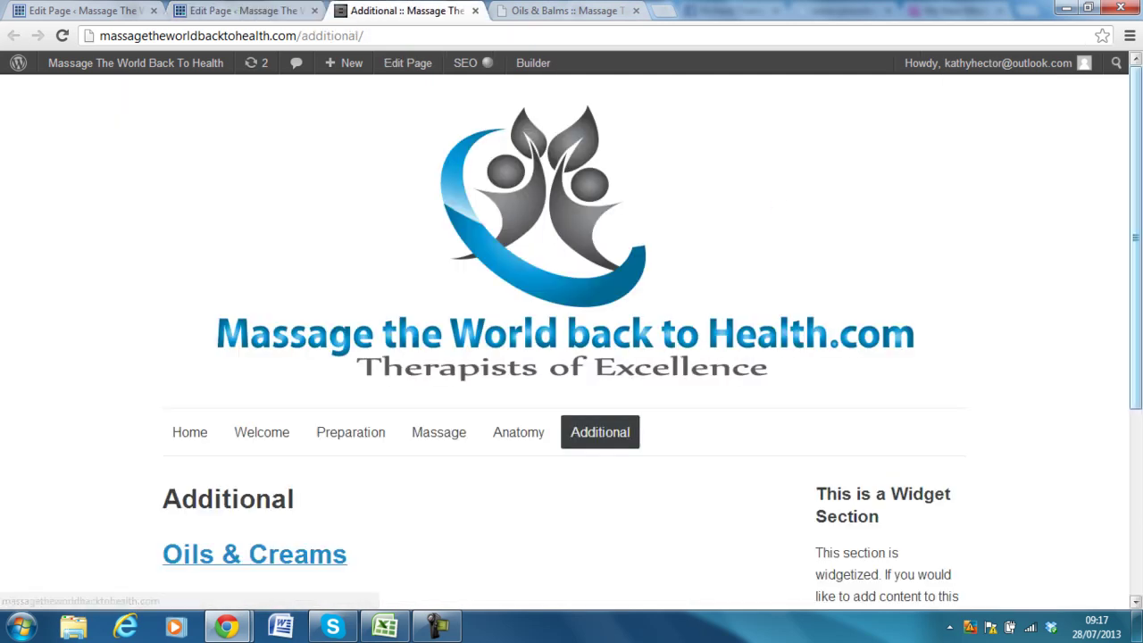
scroll(835, 204, down, 2)
click(314, 421)
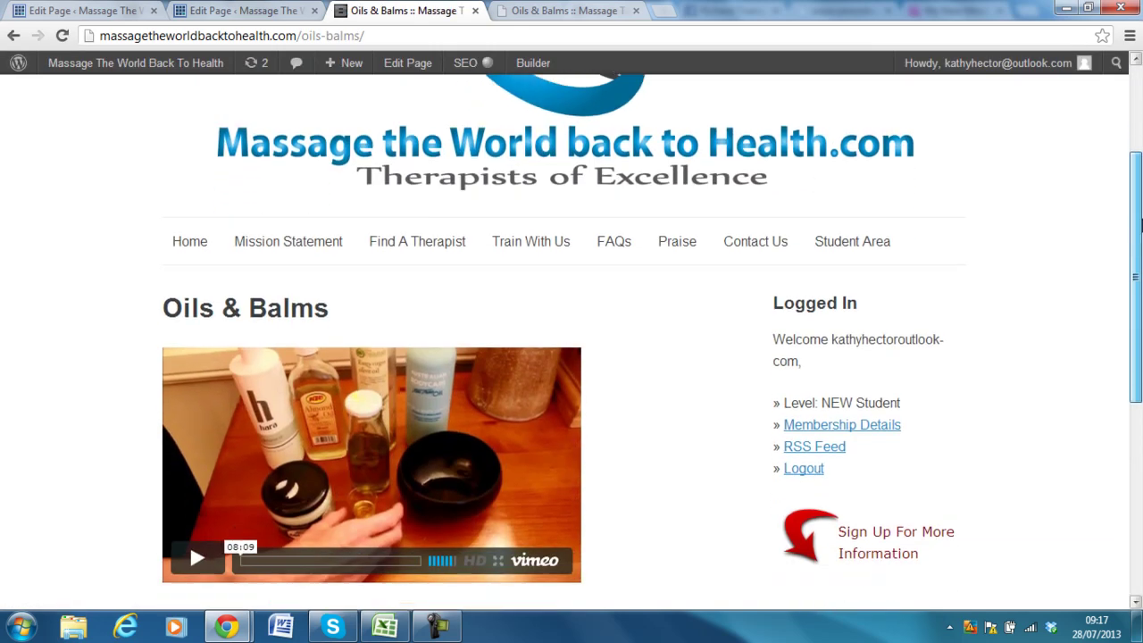
drag(1141, 133, 1141, 274)
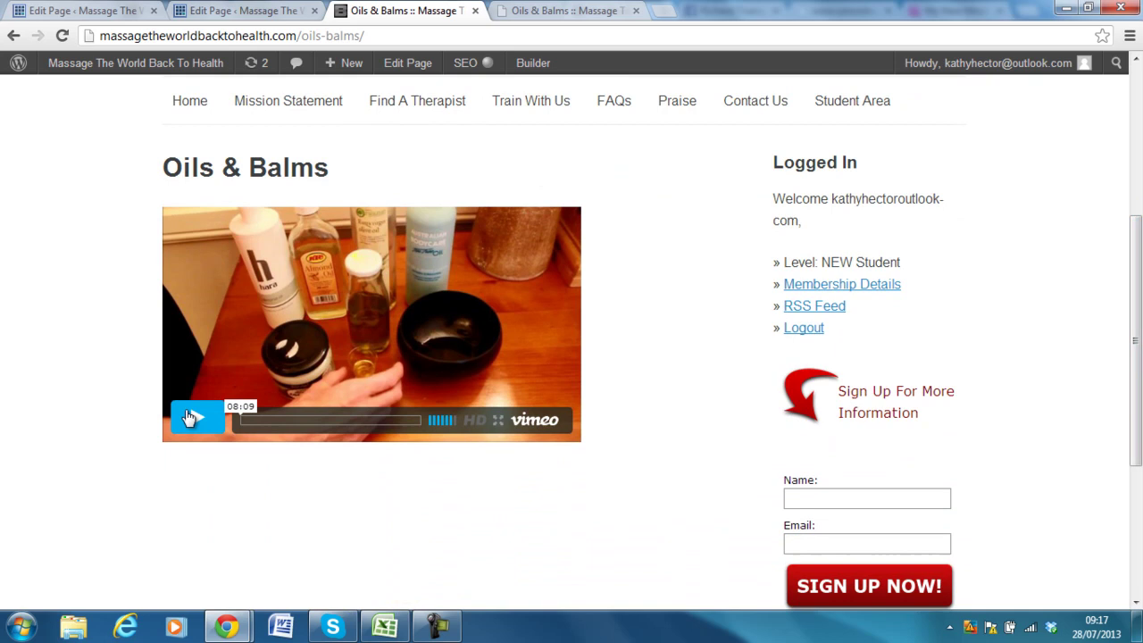
click(195, 417)
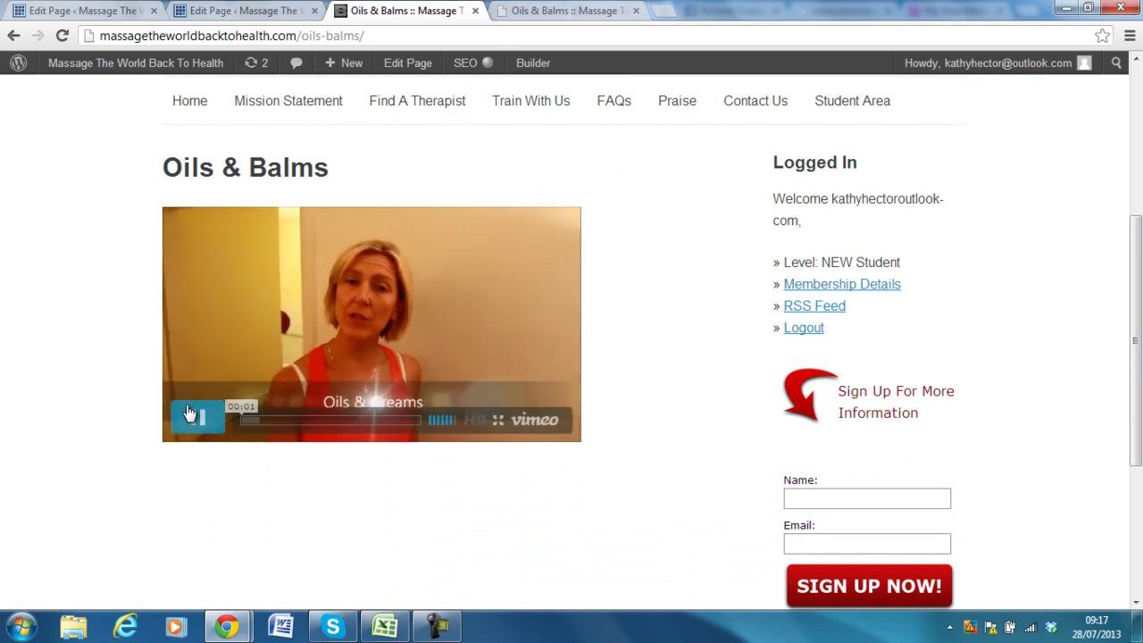
click(199, 420)
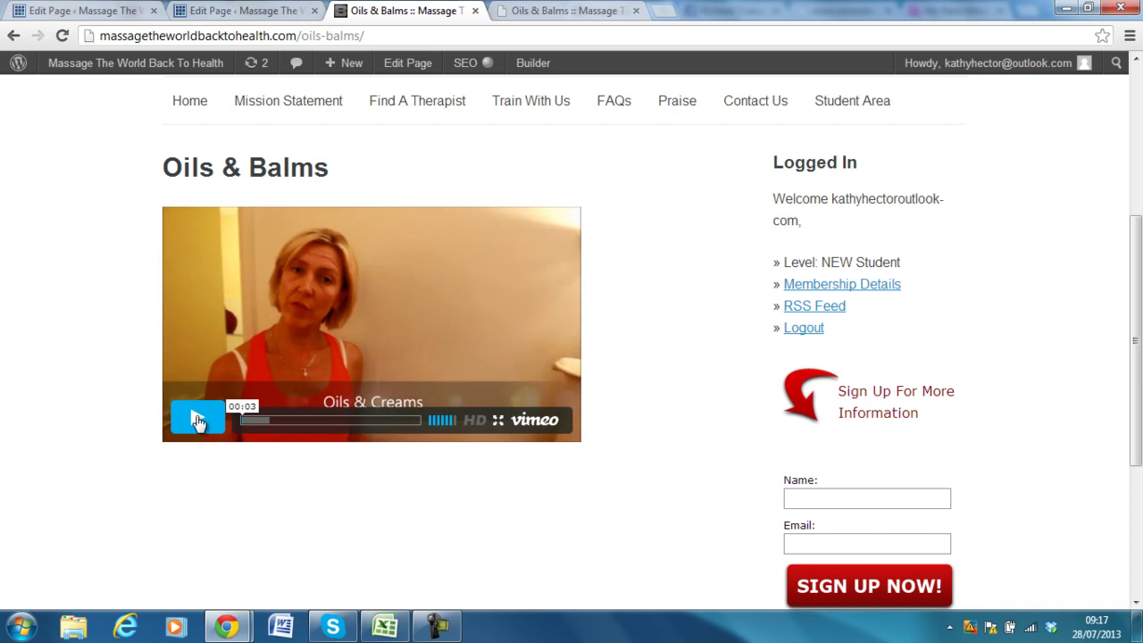